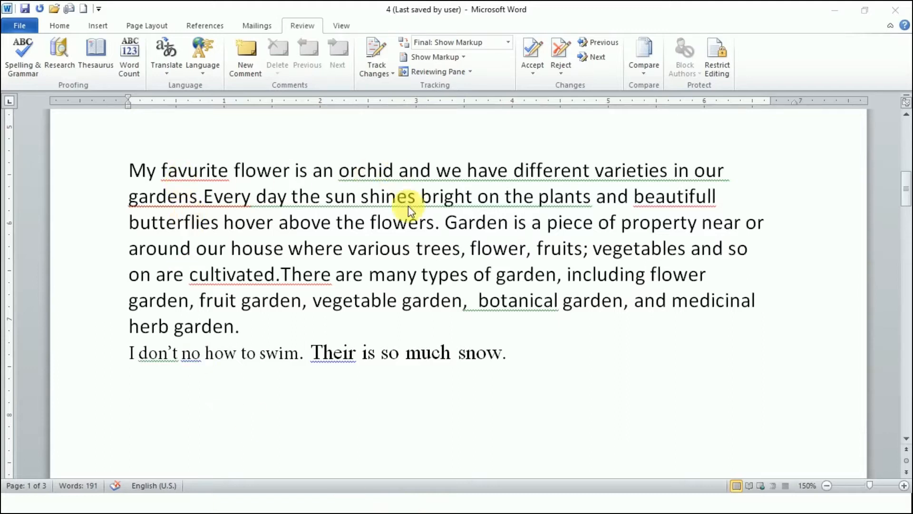
- Read the notes on wavy underline colours and the two spelling and grammar checking methods, and locate the sample garden paragraph
{"action": "scroll", "coordinate": [371, 285], "scroll_direction": "up", "scroll_amount": 10}
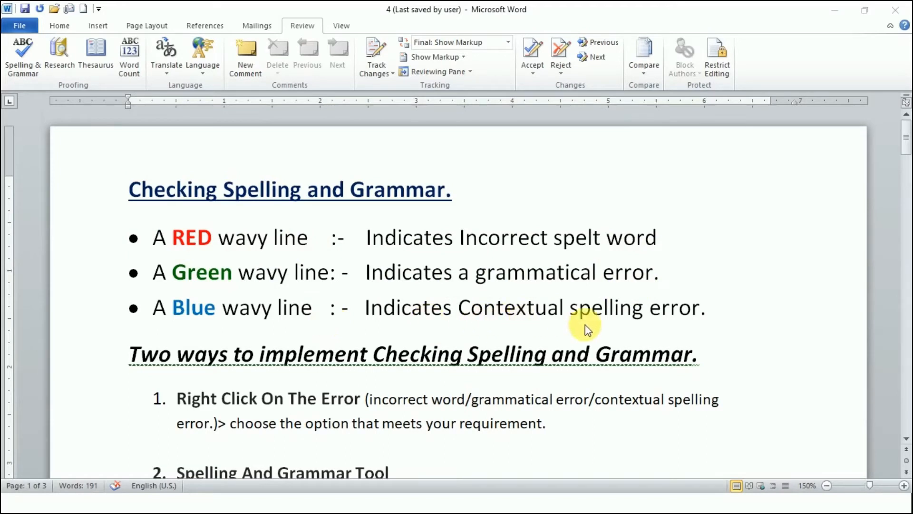
{"action": "scroll", "coordinate": [199, 235], "scroll_direction": "down", "scroll_amount": 3}
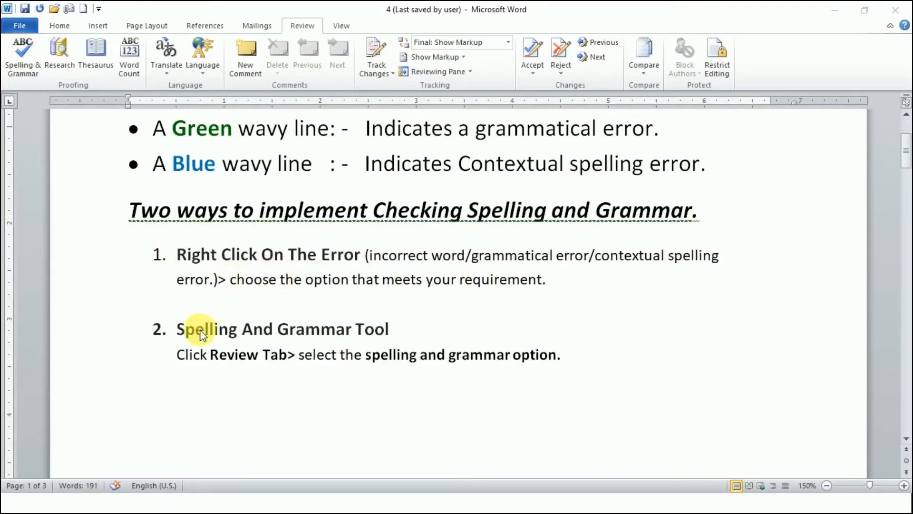
{"action": "left_click", "coordinate": [300, 28]}
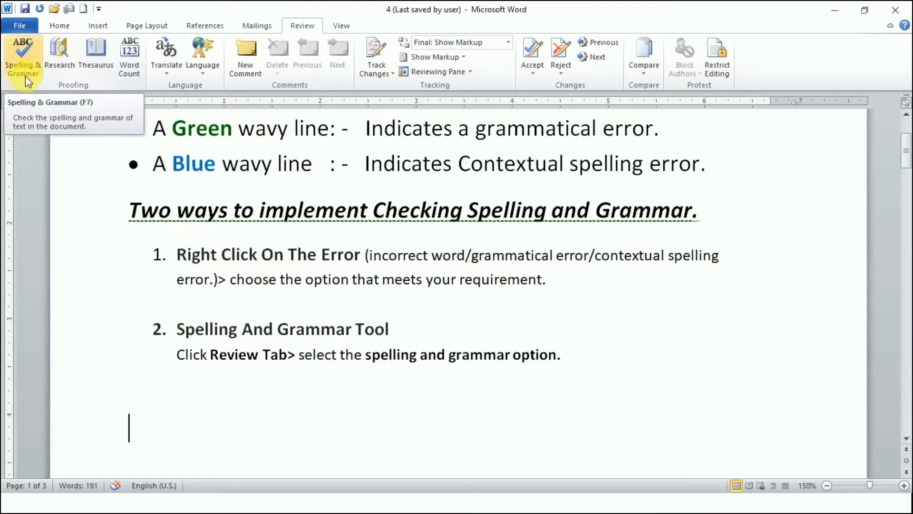
{"action": "scroll", "coordinate": [538, 322], "scroll_direction": "down", "scroll_amount": 5}
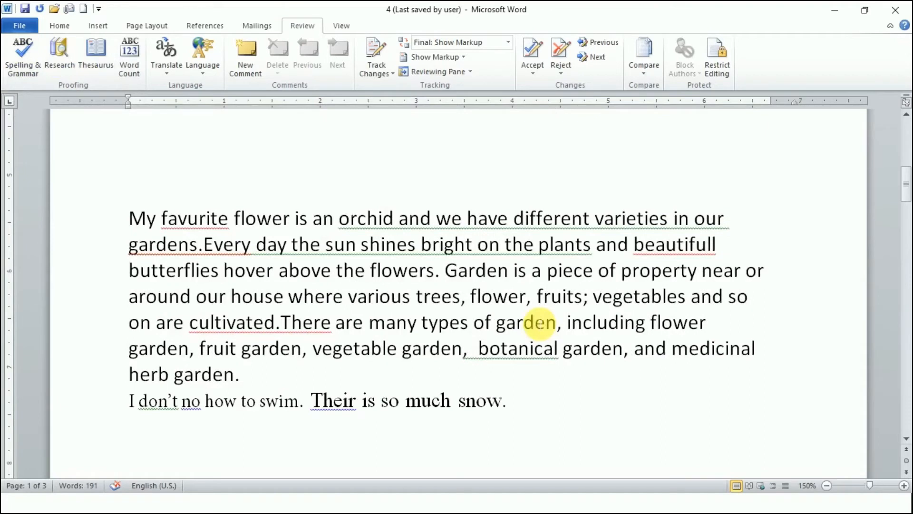
{"action": "scroll", "coordinate": [264, 245], "scroll_direction": "down", "scroll_amount": 2}
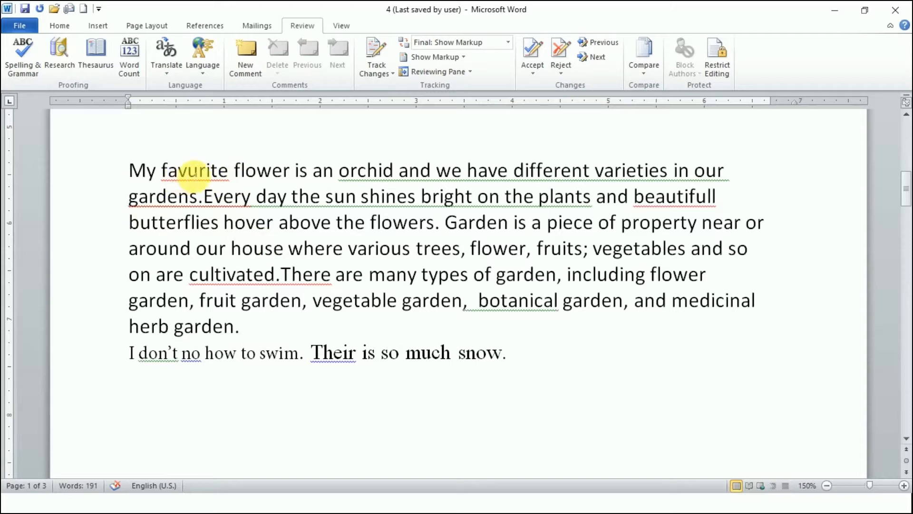
- Replace "favurite" with the suggestion "favourite" and "beautifull" with "beautiful" directly in the garden paragraph
{"action": "right_click", "coordinate": [190, 175]}
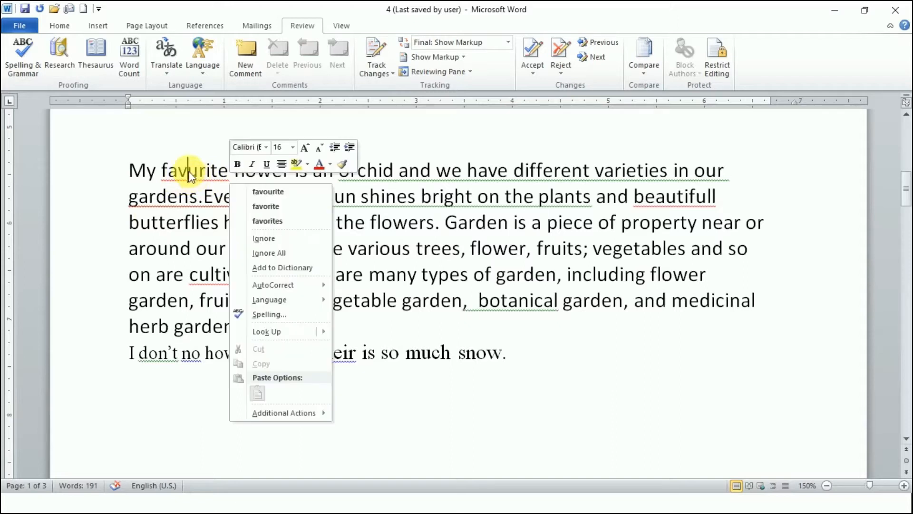
{"action": "left_click", "coordinate": [273, 191]}
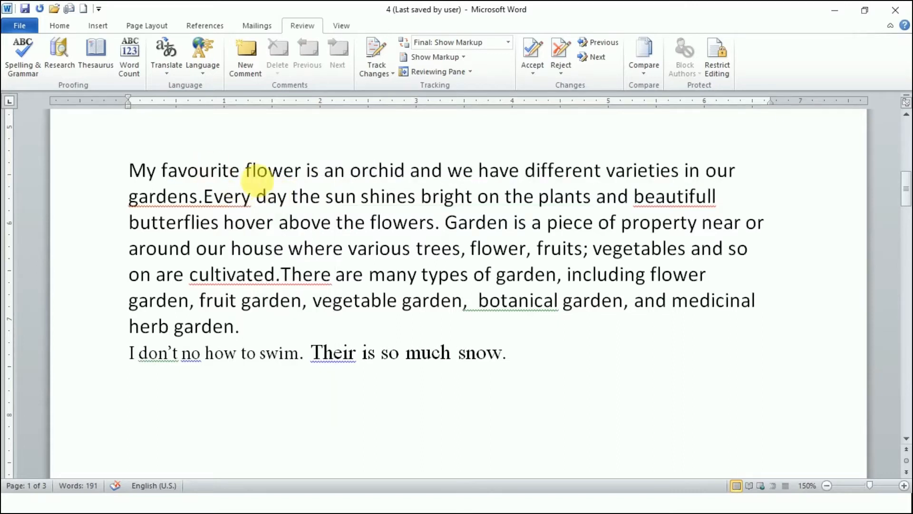
{"action": "right_click", "coordinate": [670, 202]}
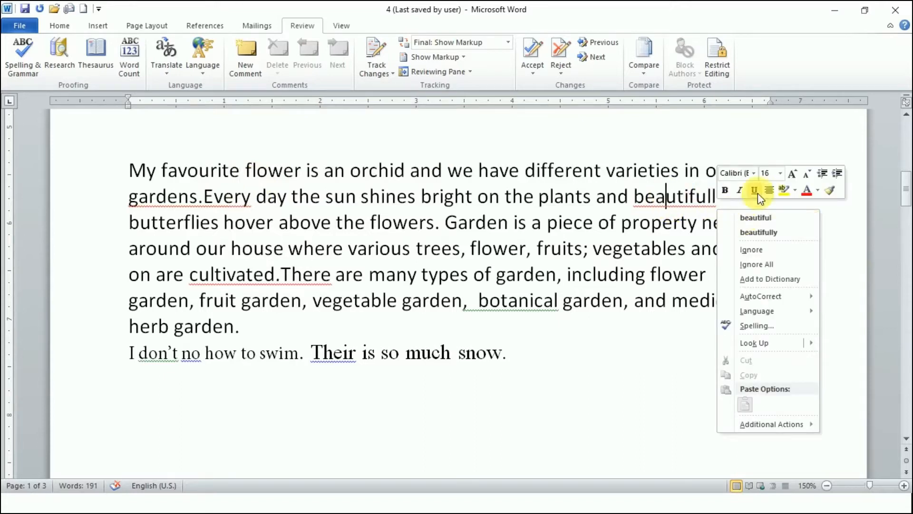
{"action": "left_click", "coordinate": [752, 220]}
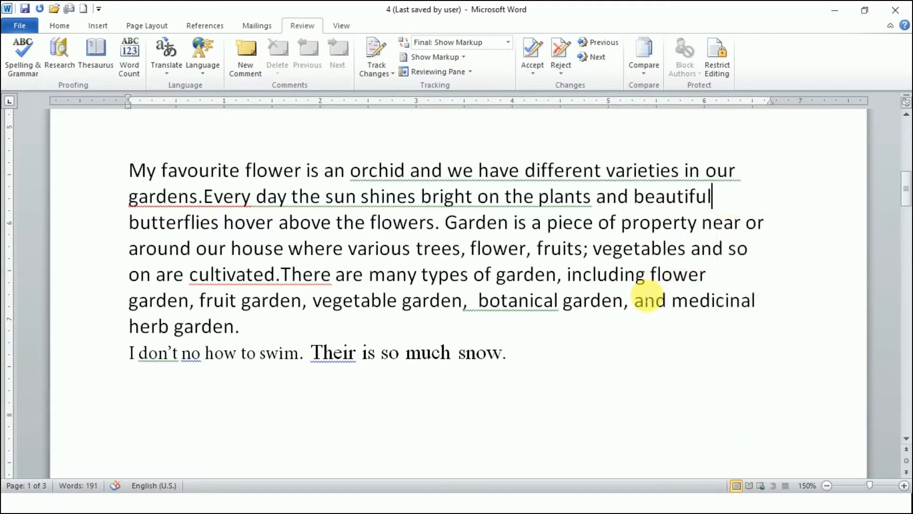
- Undo the two spelling corrections made in the garden paragraph
{"action": "key", "text": "ctrl+z"}
{"action": "key", "text": "ctrl+z"}
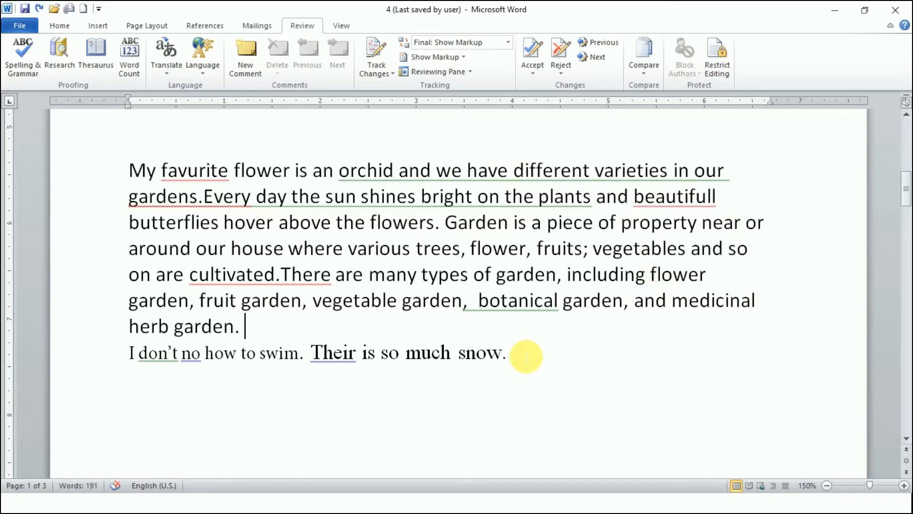
- Run the Spelling & Grammar check on the garden paragraph and the line below it, changing "favurite" to "favourite"
{"action": "left_click_drag", "start_coordinate": [526, 361], "coordinate": [150, 153]}
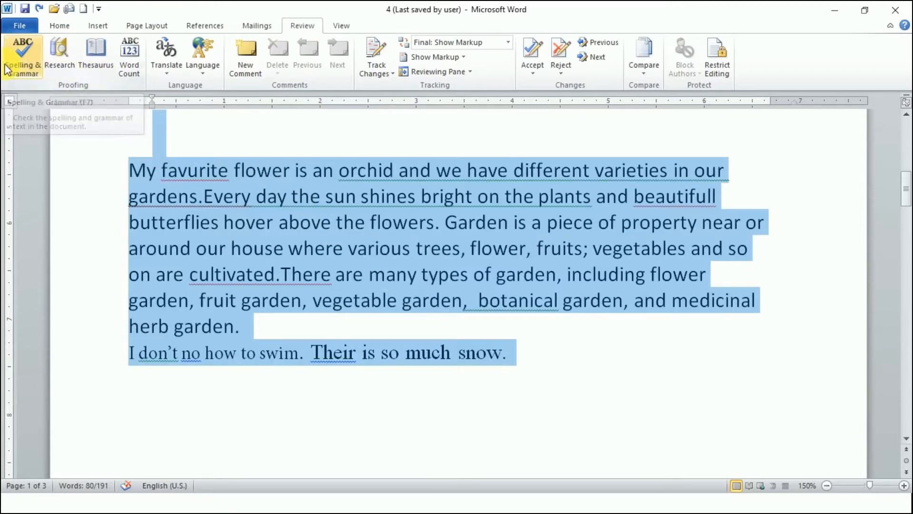
{"action": "left_click", "coordinate": [33, 68]}
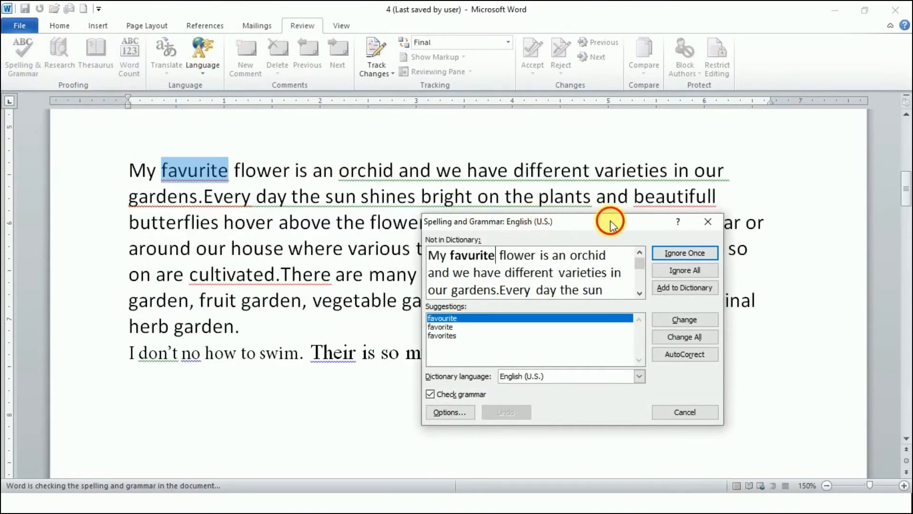
{"action": "left_click_drag", "start_coordinate": [610, 224], "coordinate": [677, 161]}
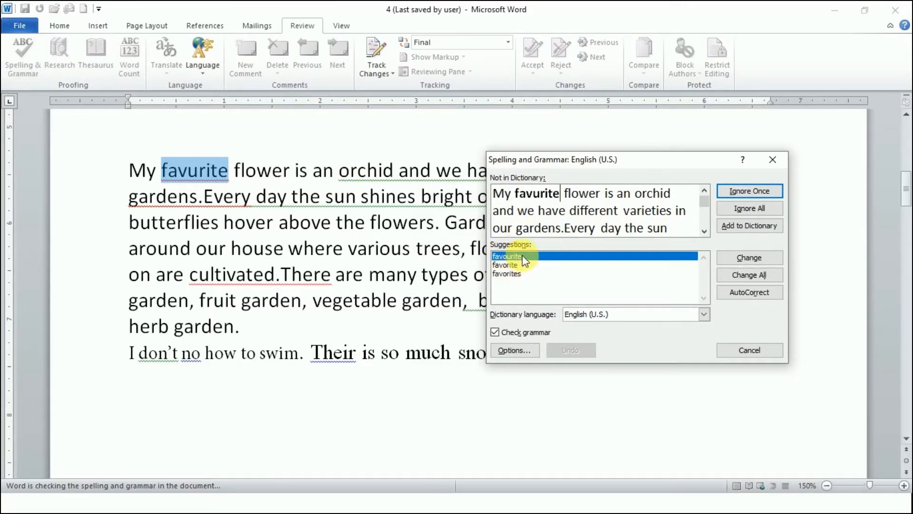
{"action": "left_click", "coordinate": [536, 257]}
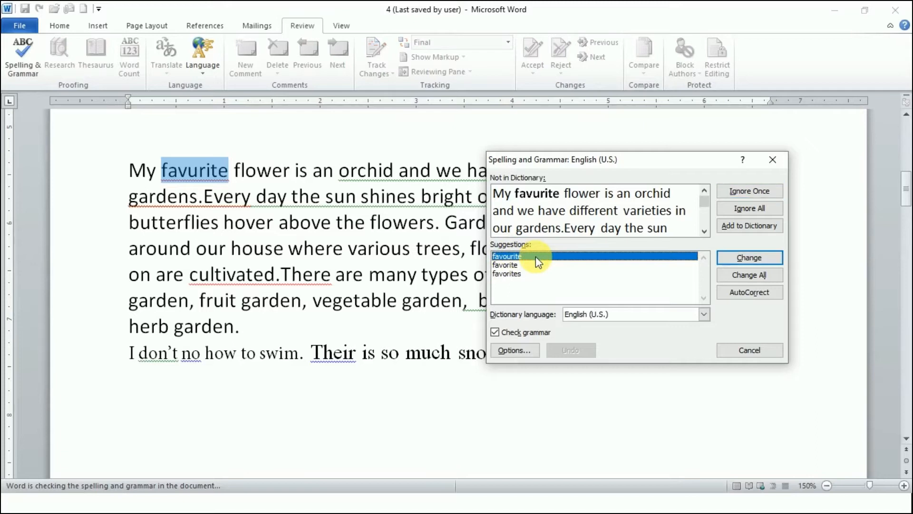
{"action": "left_click", "coordinate": [757, 259]}
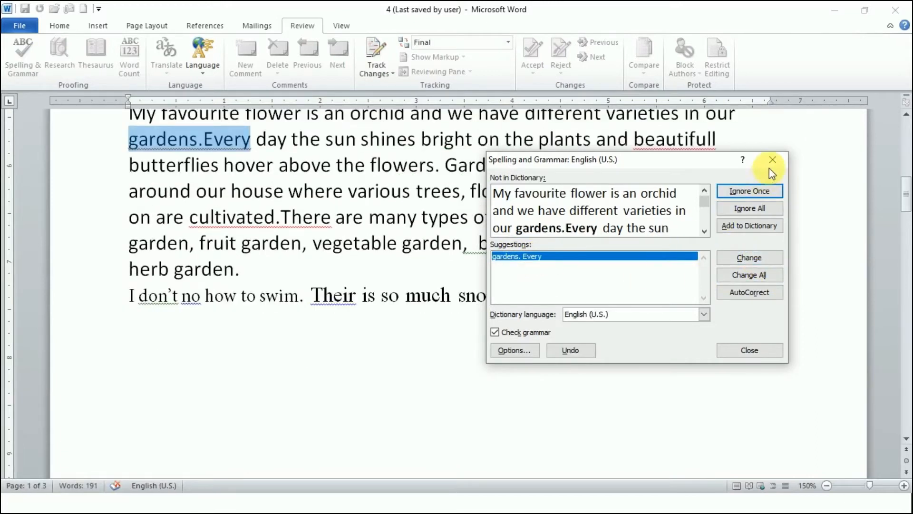
- Resume the check and change "gardens.Every" to "gardens. Every" and "beautifull" to "beautiful"
{"action": "left_click", "coordinate": [907, 185]}
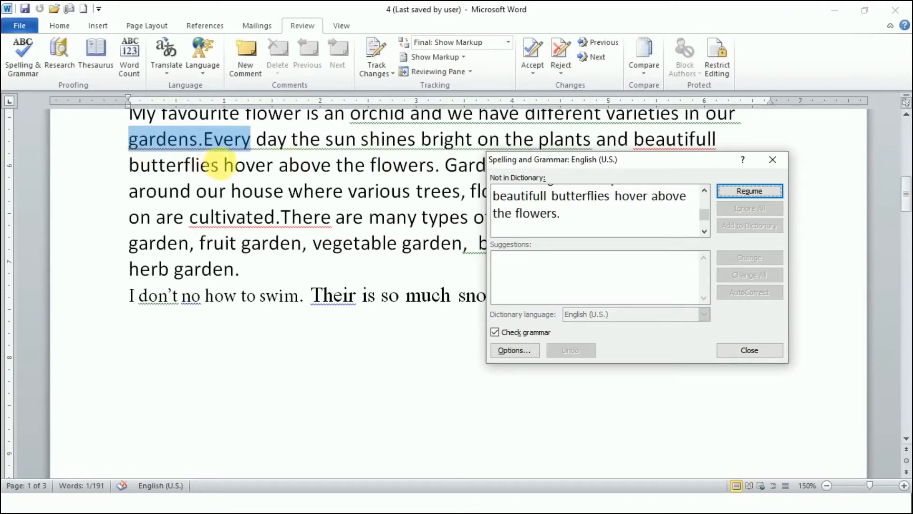
{"action": "left_click", "coordinate": [722, 190]}
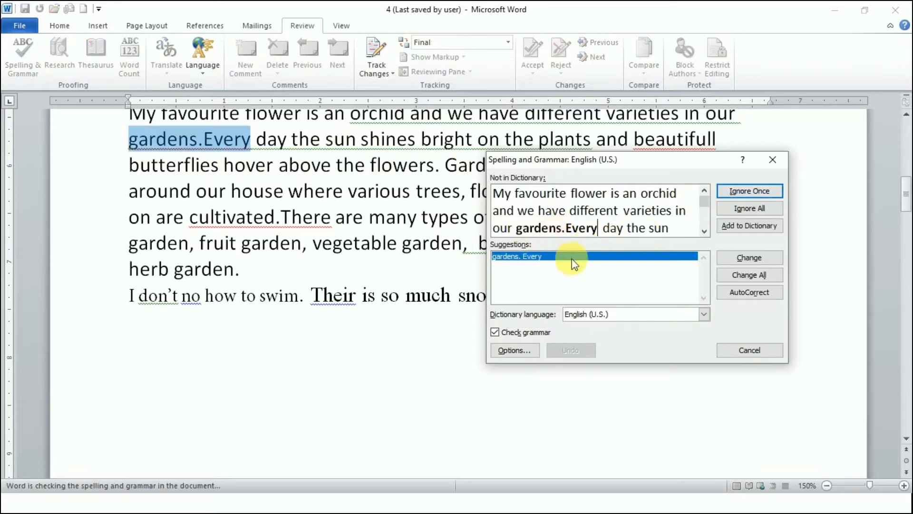
{"action": "left_click", "coordinate": [743, 259]}
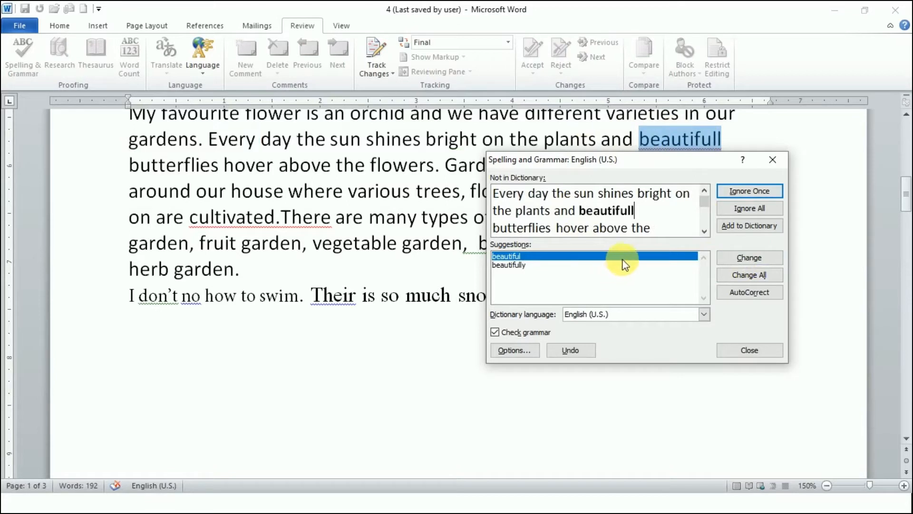
{"action": "left_click", "coordinate": [547, 257]}
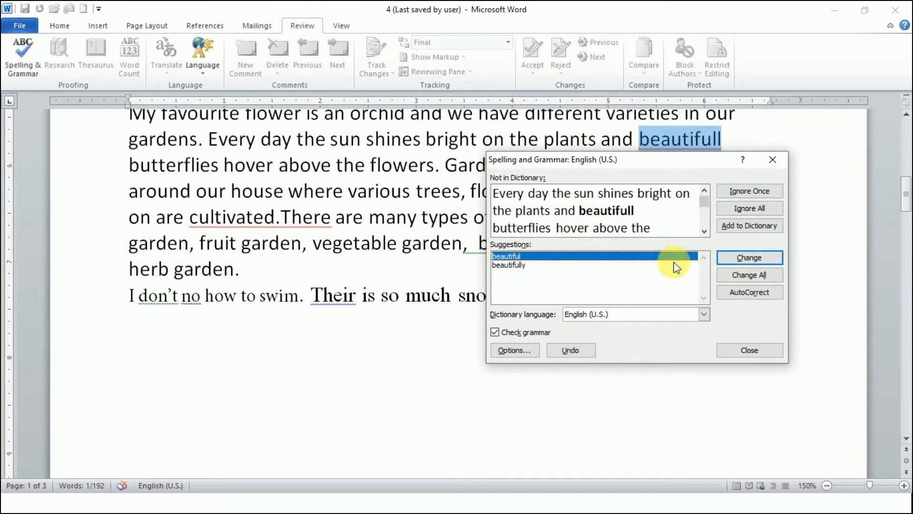
{"action": "left_click", "coordinate": [760, 259]}
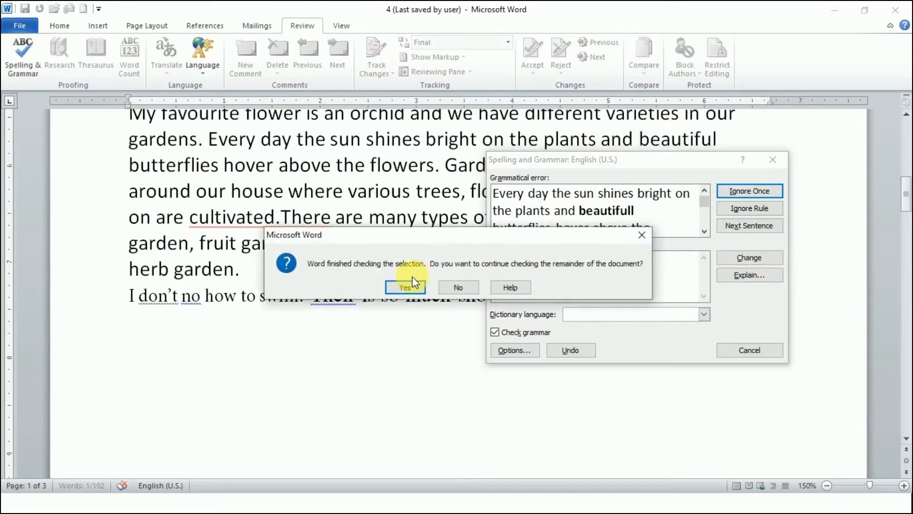
- Continue checking the remainder of the document, changing "cultivated.There" to "cultivated. There" and removing the extra space before "botanical"
{"action": "left_click", "coordinate": [405, 287]}
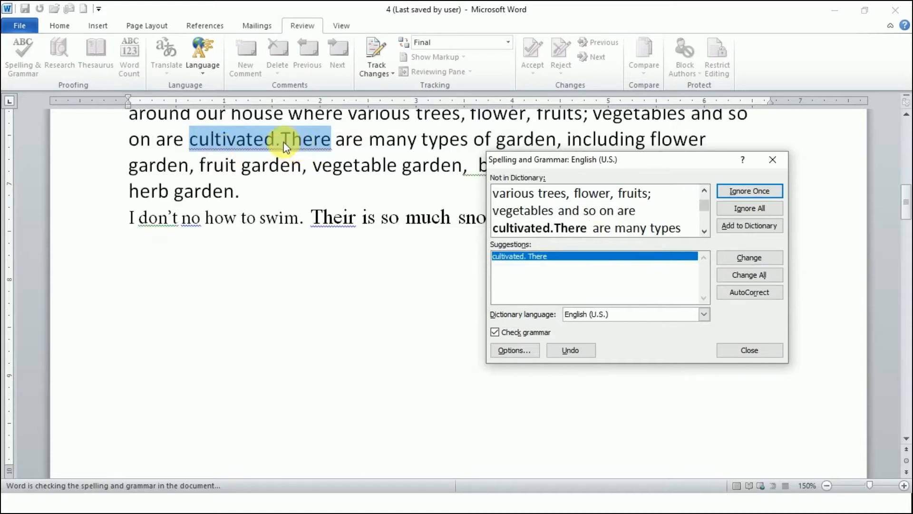
{"action": "left_click", "coordinate": [749, 256]}
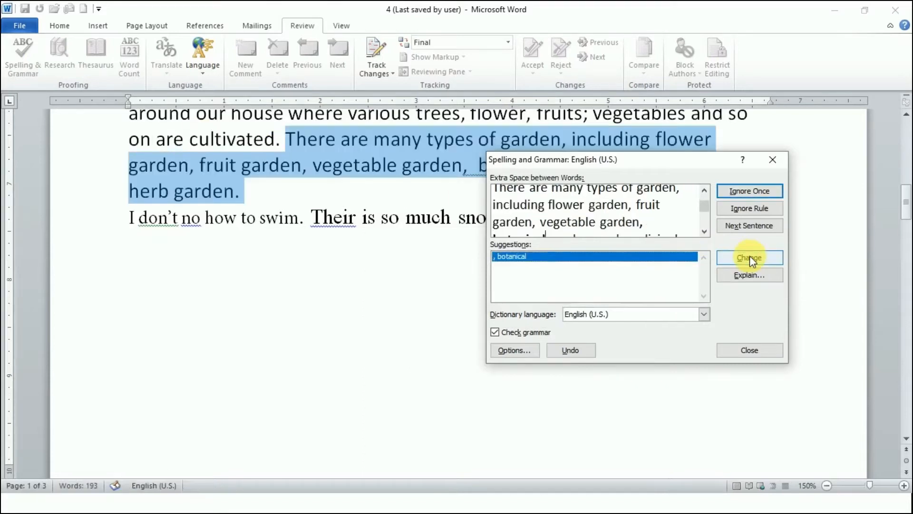
{"action": "left_click_drag", "start_coordinate": [659, 161], "coordinate": [681, 230]}
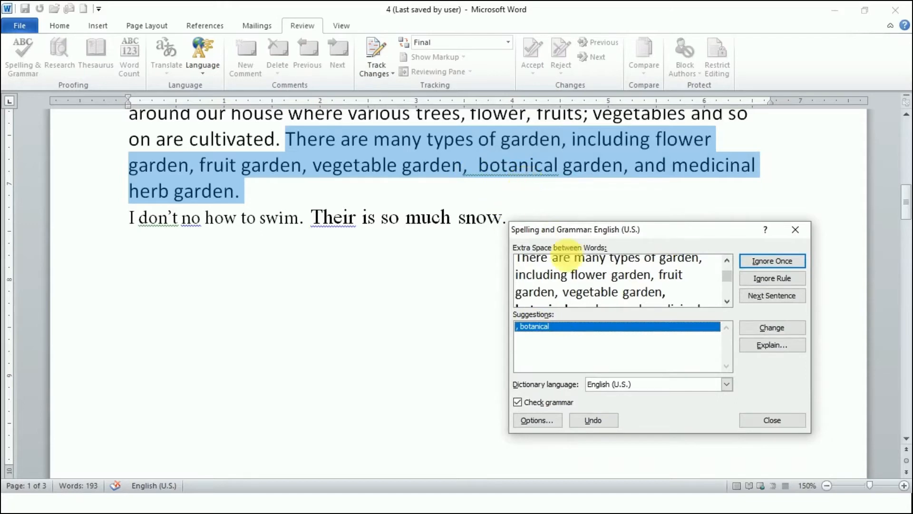
{"action": "left_click", "coordinate": [760, 330]}
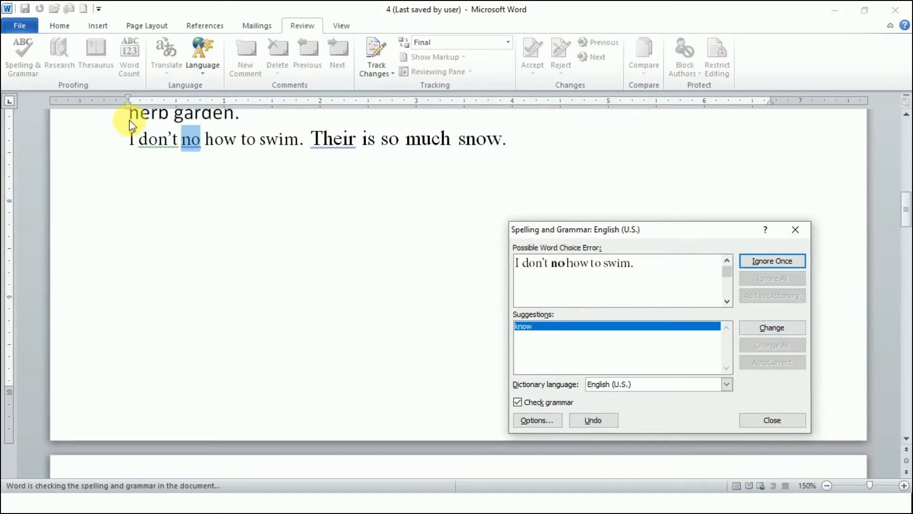
- Resume the check from "Their" in the snow sentence and change it to "There"
{"action": "left_click", "coordinate": [214, 188]}
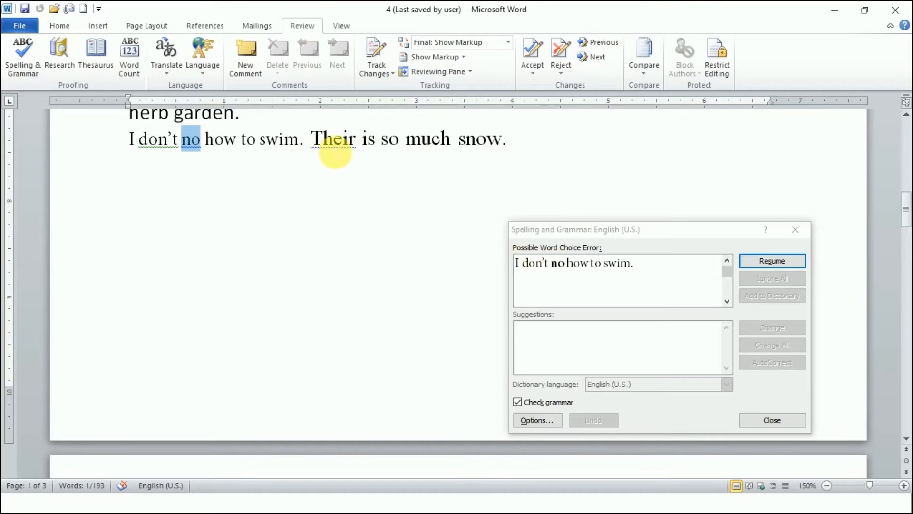
{"action": "left_click", "coordinate": [334, 140]}
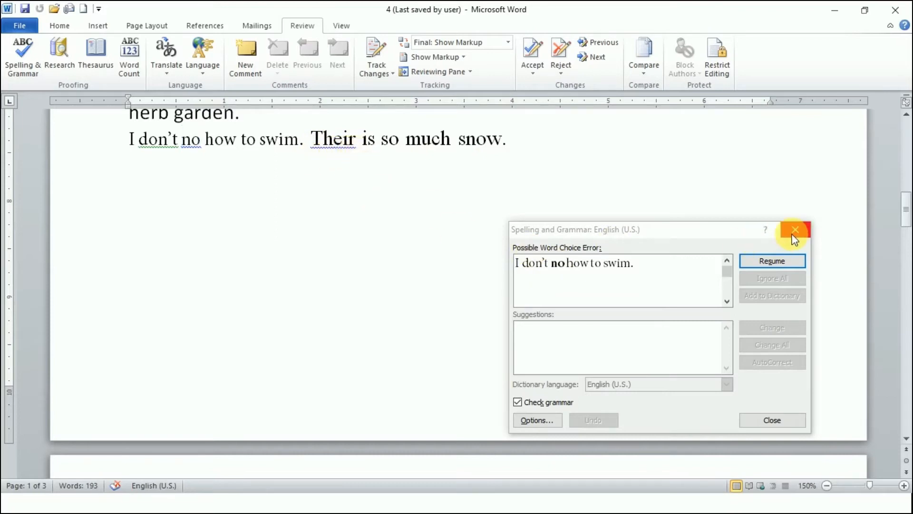
{"action": "left_click", "coordinate": [773, 261]}
{"action": "left_click_drag", "start_coordinate": [693, 228], "coordinate": [713, 136]}
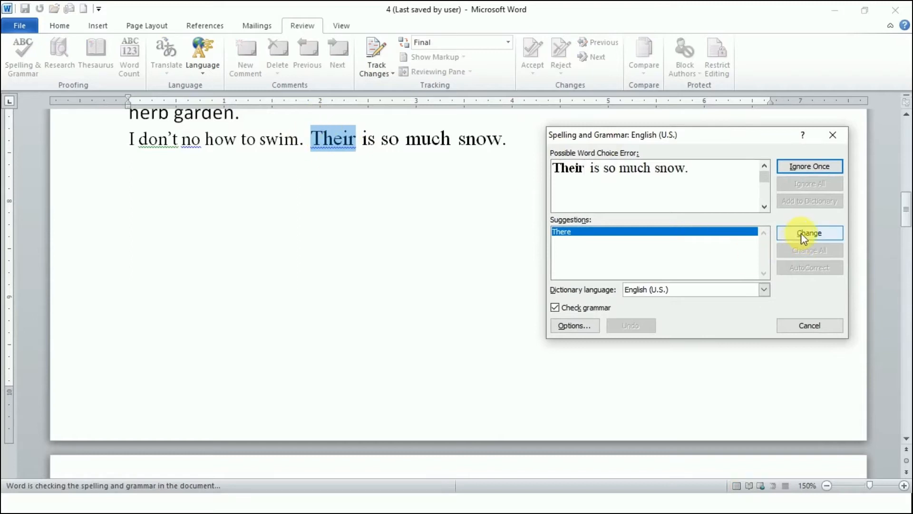
{"action": "left_click", "coordinate": [835, 232]}
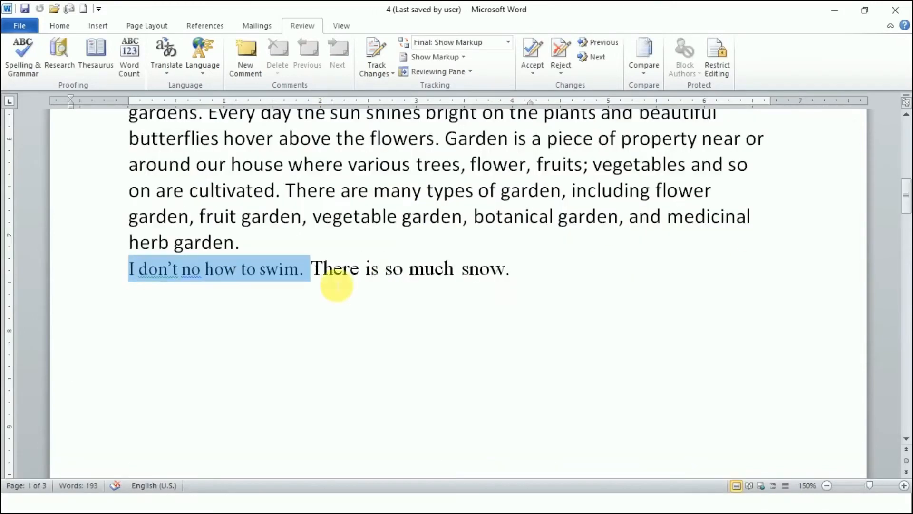
- Spell-check the swim and snow line, changing "no" to "know" and "don't" to "do not", and continue with the rest of the document
{"action": "left_click_drag", "start_coordinate": [336, 279], "coordinate": [394, 290]}
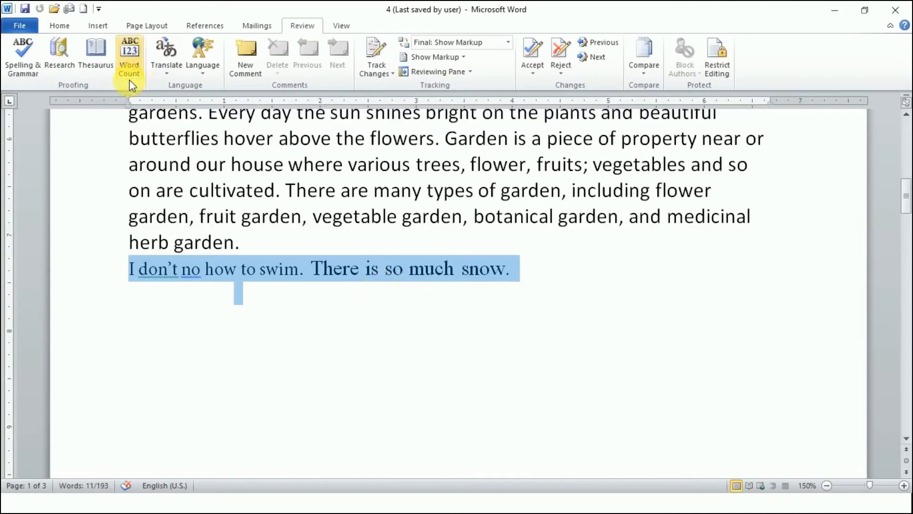
{"action": "left_click", "coordinate": [19, 52]}
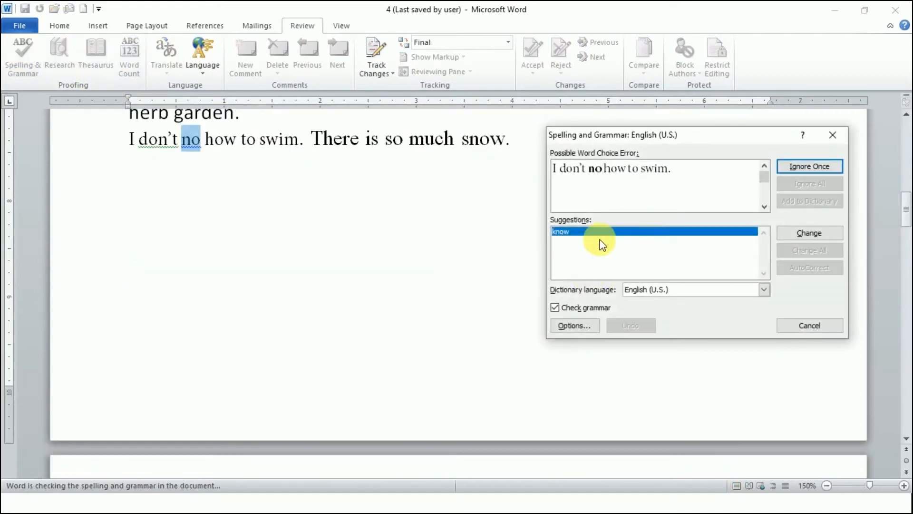
{"action": "left_click", "coordinate": [846, 101]}
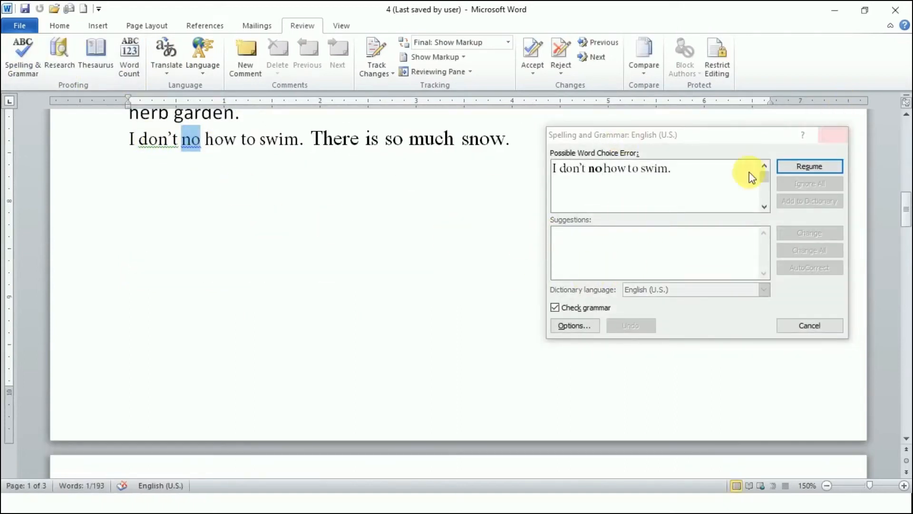
{"action": "left_click", "coordinate": [822, 167]}
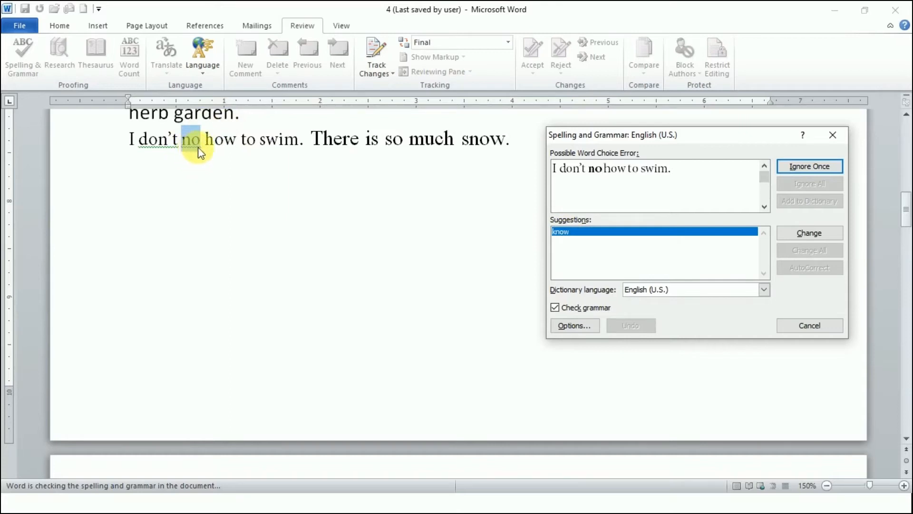
{"action": "left_click", "coordinate": [798, 236]}
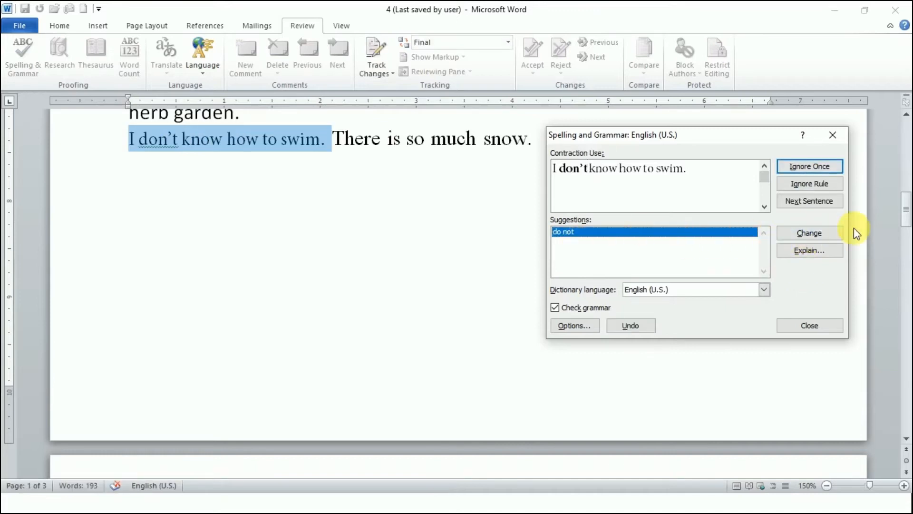
{"action": "left_click", "coordinate": [809, 233]}
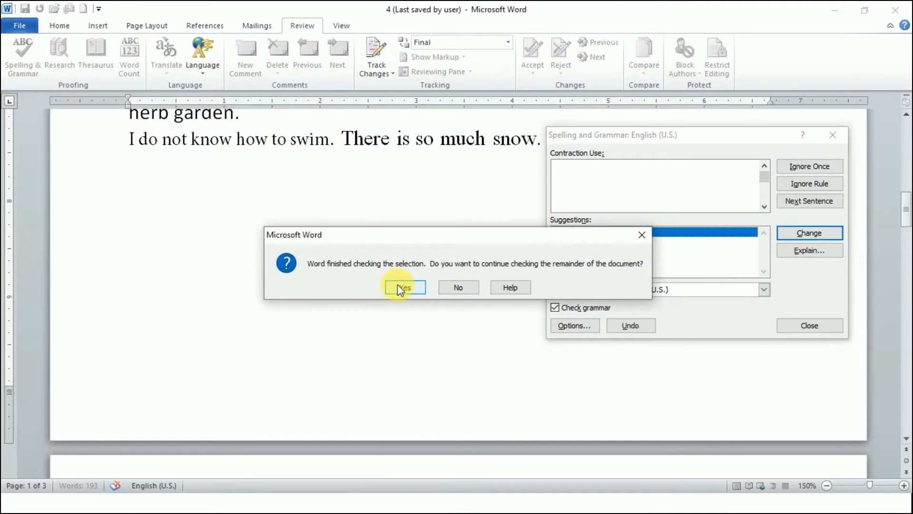
{"action": "left_click", "coordinate": [402, 285]}
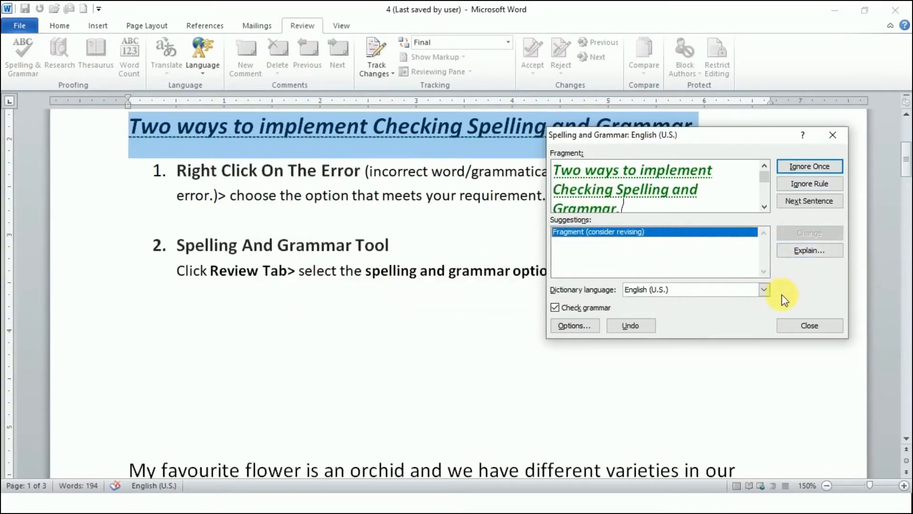
- Close the spelling and grammar check and review the corrected garden paragraph and the swim and snow line
{"action": "left_click", "coordinate": [832, 135]}
{"action": "scroll", "coordinate": [703, 296], "scroll_direction": "down", "scroll_amount": 6}
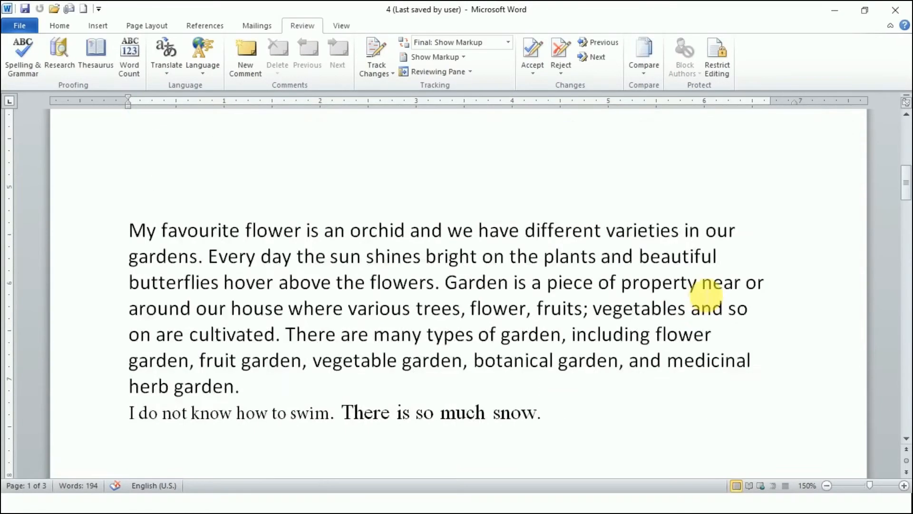
{"action": "scroll", "coordinate": [697, 289], "scroll_direction": "up", "scroll_amount": 1}
{"action": "scroll", "coordinate": [449, 200], "scroll_direction": "up", "scroll_amount": 1}
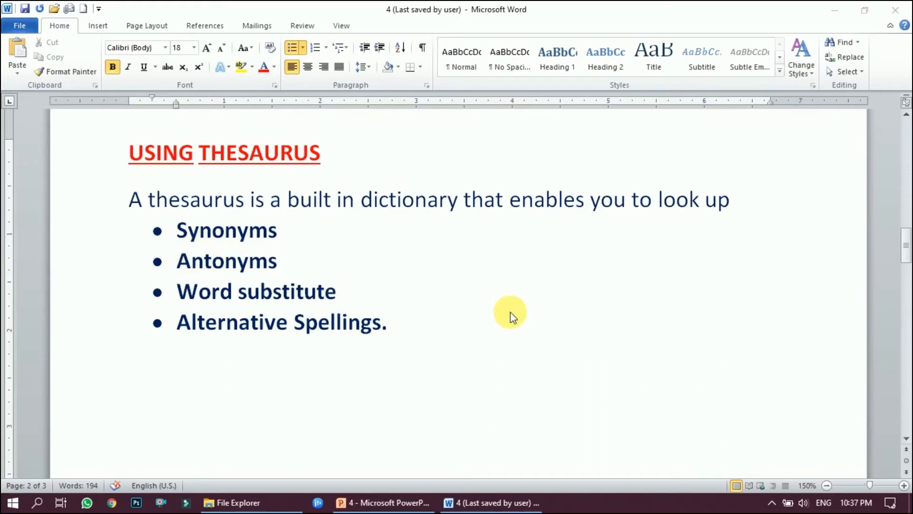
- Look up the word "Views" below the thesaurus section in the English (U.S.) thesaurus
{"action": "scroll", "coordinate": [242, 233], "scroll_direction": "down", "scroll_amount": 7}
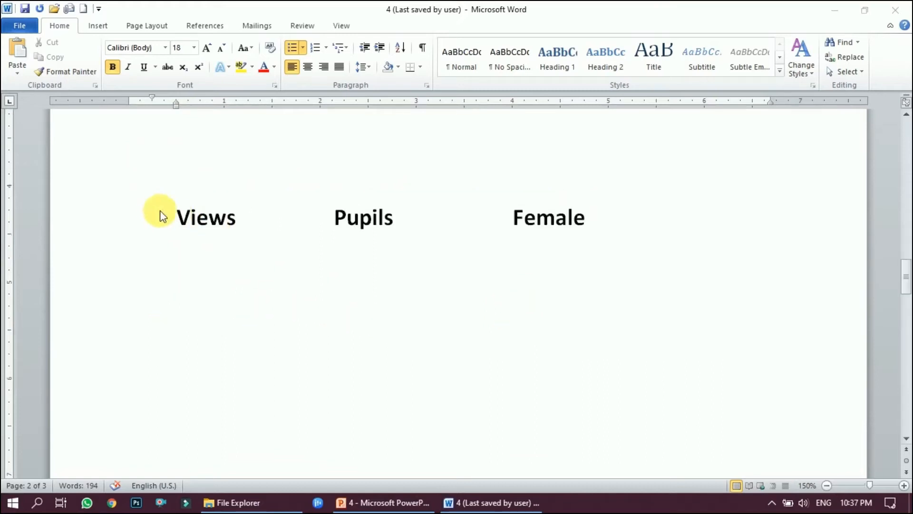
{"action": "scroll", "coordinate": [540, 256], "scroll_direction": "down", "scroll_amount": 1}
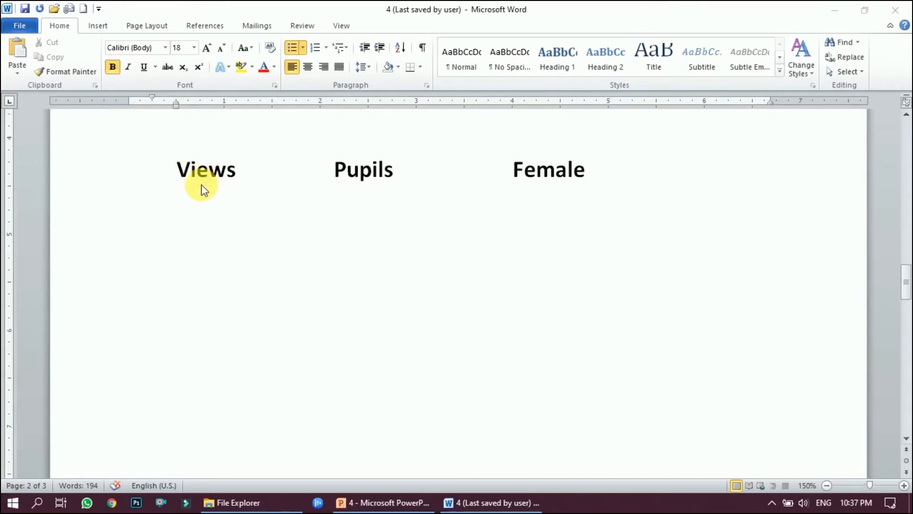
{"action": "left_click_drag", "start_coordinate": [172, 170], "coordinate": [241, 178]}
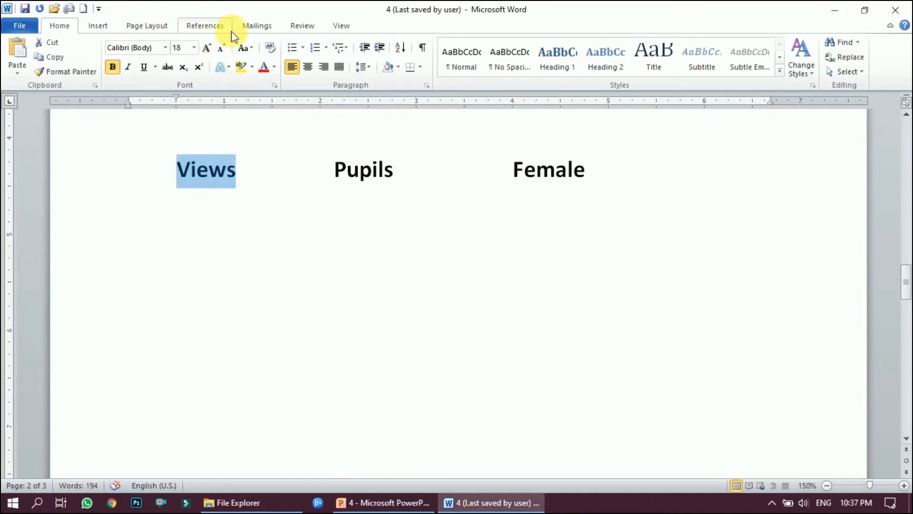
{"action": "left_click", "coordinate": [302, 27]}
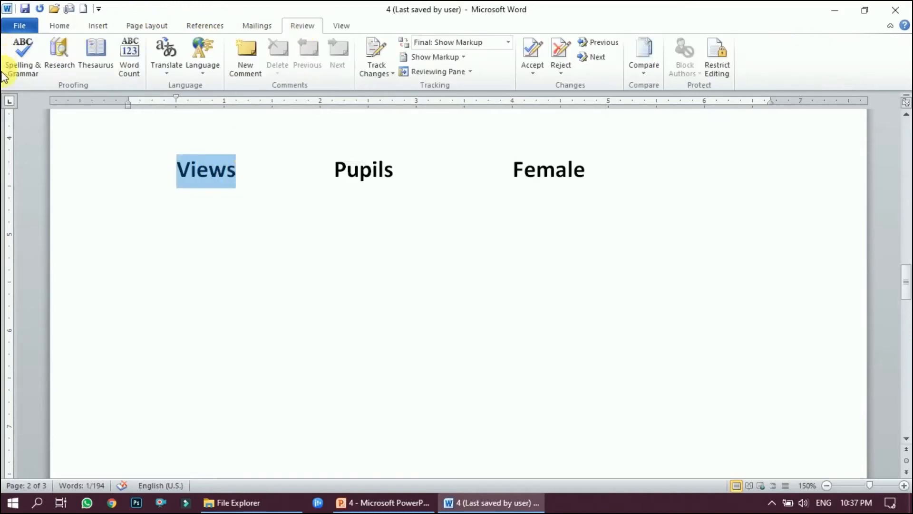
{"action": "left_click", "coordinate": [93, 61]}
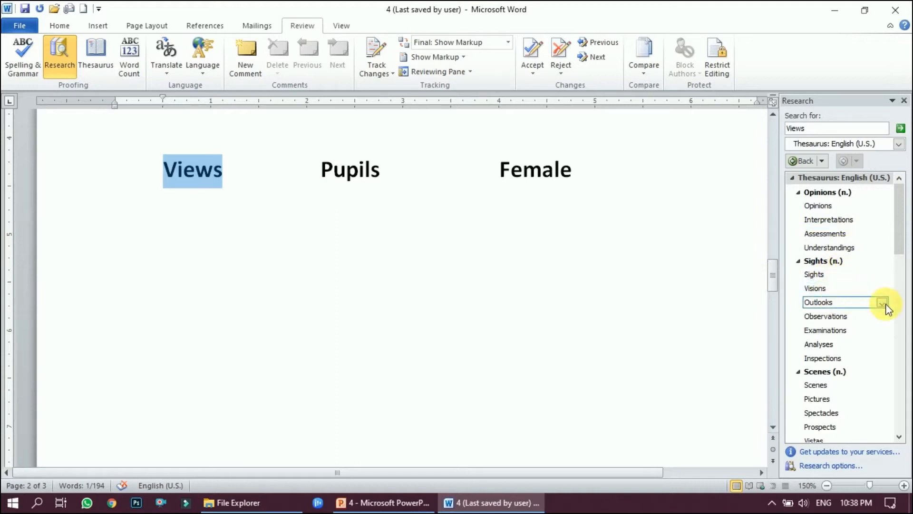
- Copy the synonym "Perceives" from the Considers (v.) group and paste it over the word "Views"
{"action": "scroll", "coordinate": [875, 362], "scroll_direction": "down", "scroll_amount": 2}
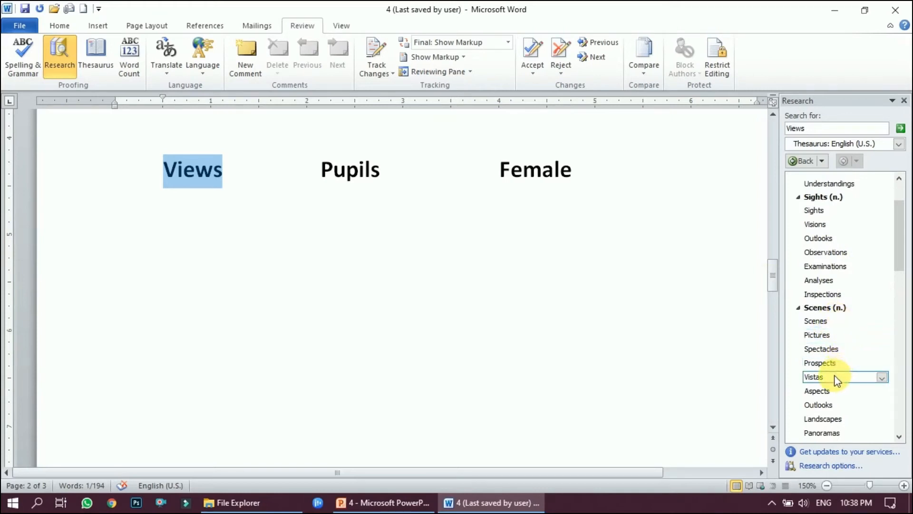
{"action": "scroll", "coordinate": [846, 377], "scroll_direction": "down", "scroll_amount": 10}
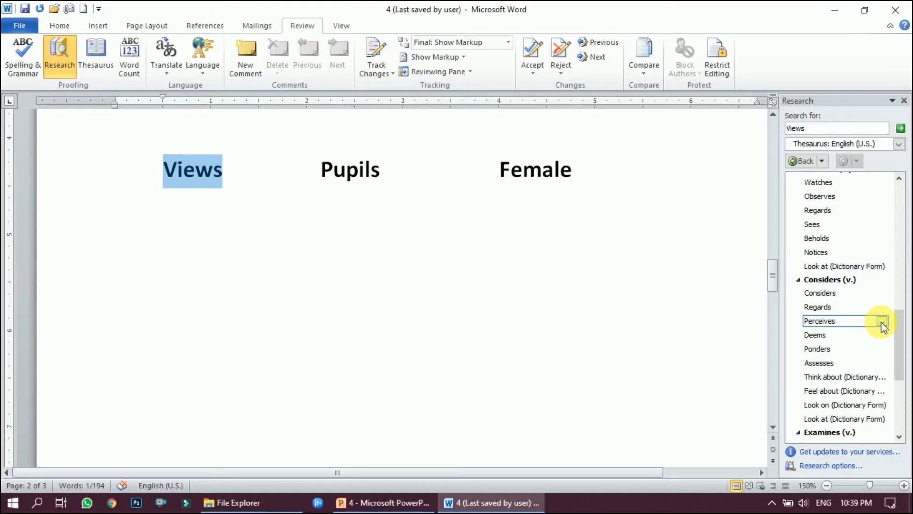
{"action": "scroll", "coordinate": [875, 321], "scroll_direction": "down", "scroll_amount": 2}
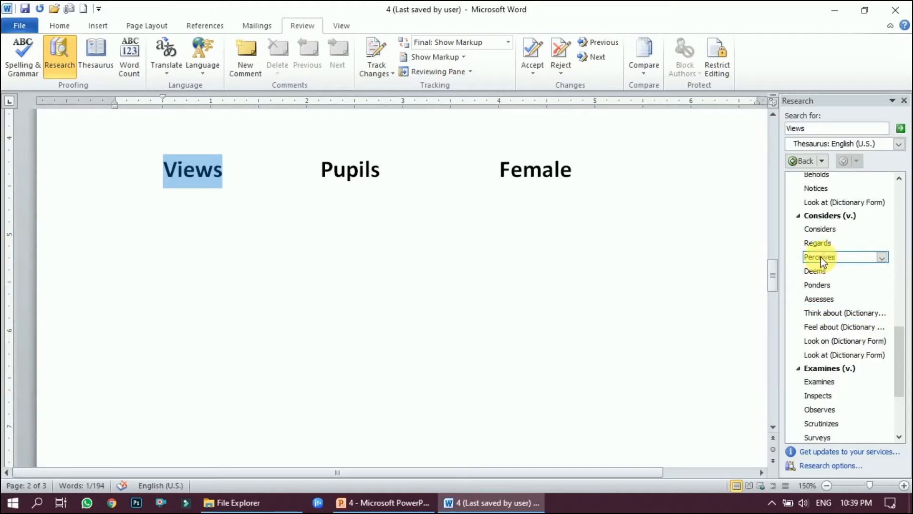
{"action": "left_click", "coordinate": [883, 258]}
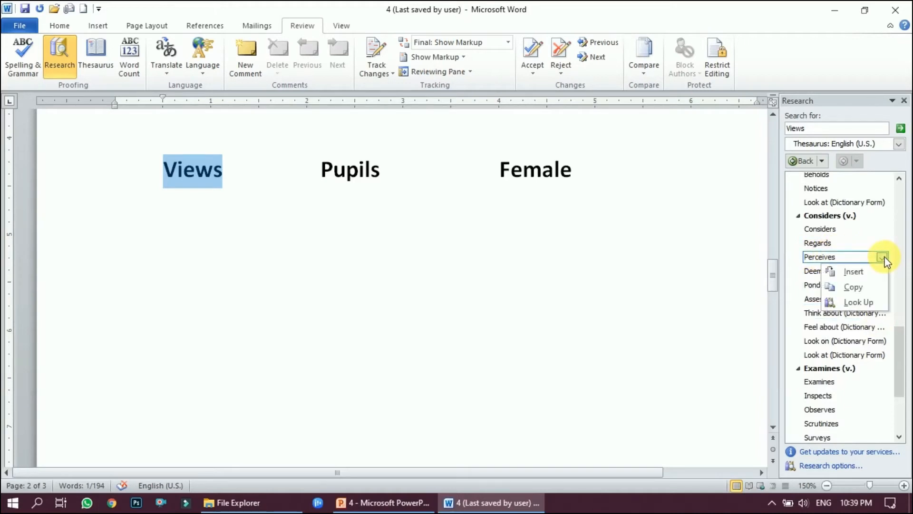
{"action": "left_click", "coordinate": [861, 287]}
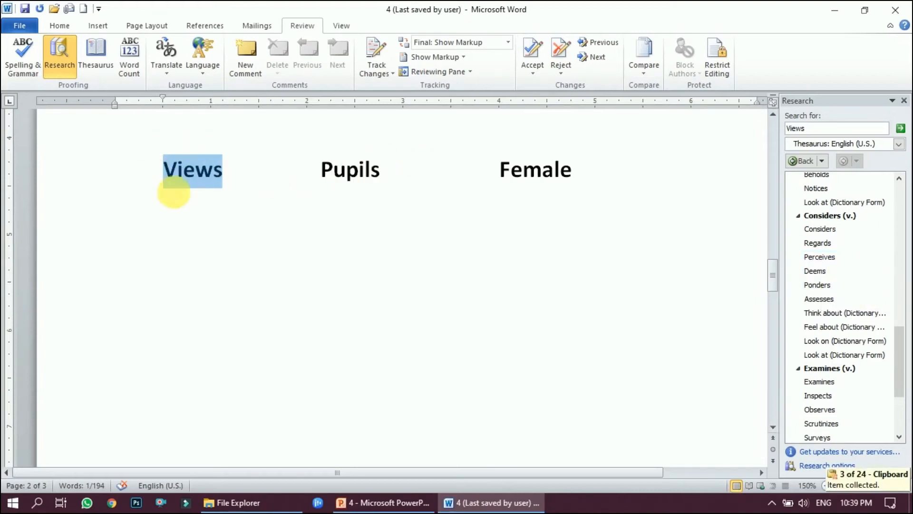
{"action": "type", "text": "Perceives"}
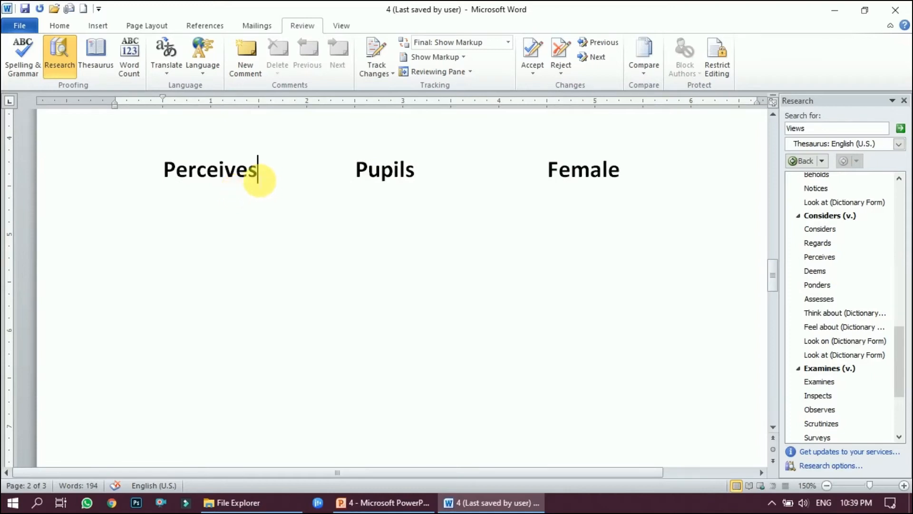
- Replace the word "Perceives" by inserting the synonym "Considers" from the thesaurus results
{"action": "left_click", "coordinate": [329, 297]}
{"action": "left_click_drag", "start_coordinate": [264, 171], "coordinate": [163, 169]}
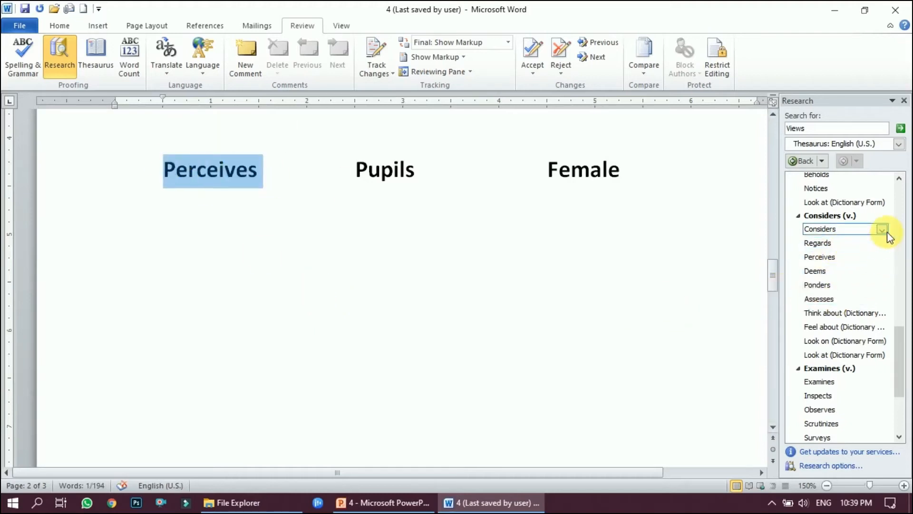
{"action": "left_click", "coordinate": [882, 229]}
{"action": "left_click", "coordinate": [853, 244]}
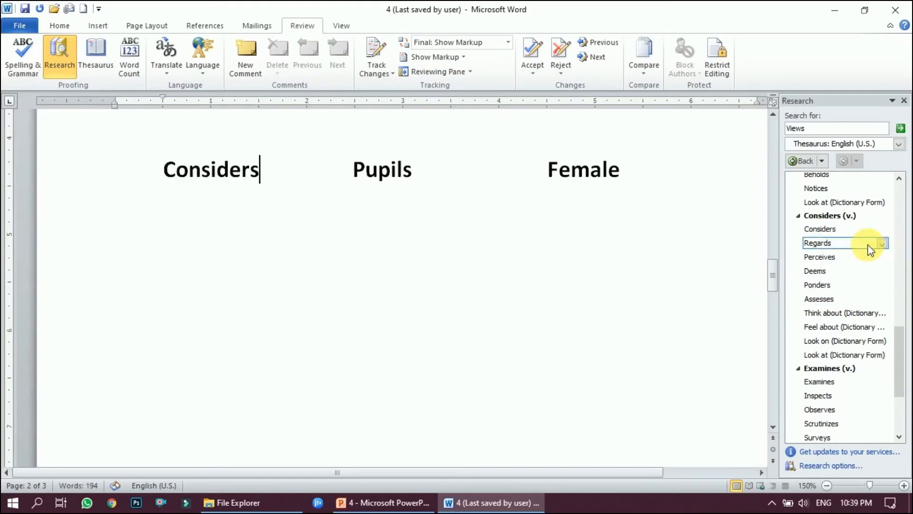
- Replace the word "Considers" by inserting the synonym "Regards" from the Watches (v.) group
{"action": "scroll", "coordinate": [872, 244], "scroll_direction": "up", "scroll_amount": 2}
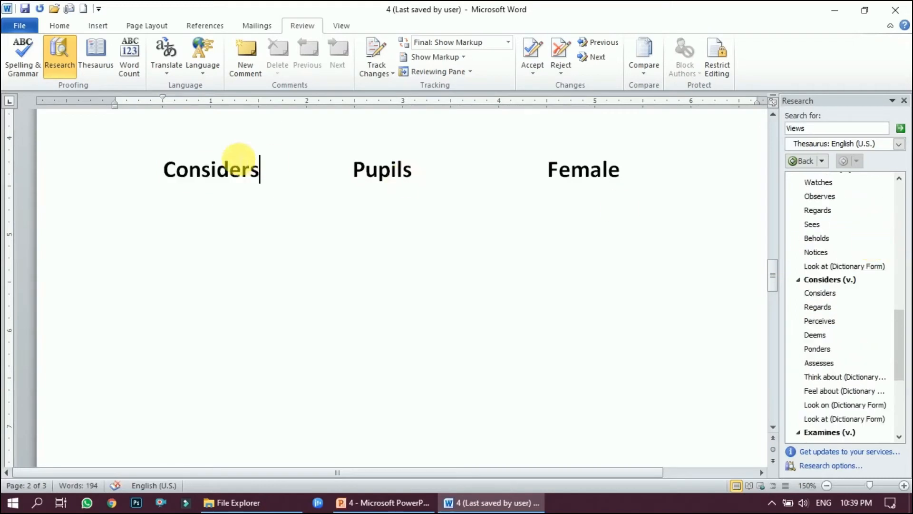
{"action": "left_click_drag", "start_coordinate": [265, 179], "coordinate": [173, 168]}
{"action": "scroll", "coordinate": [880, 253], "scroll_direction": "up", "scroll_amount": 1}
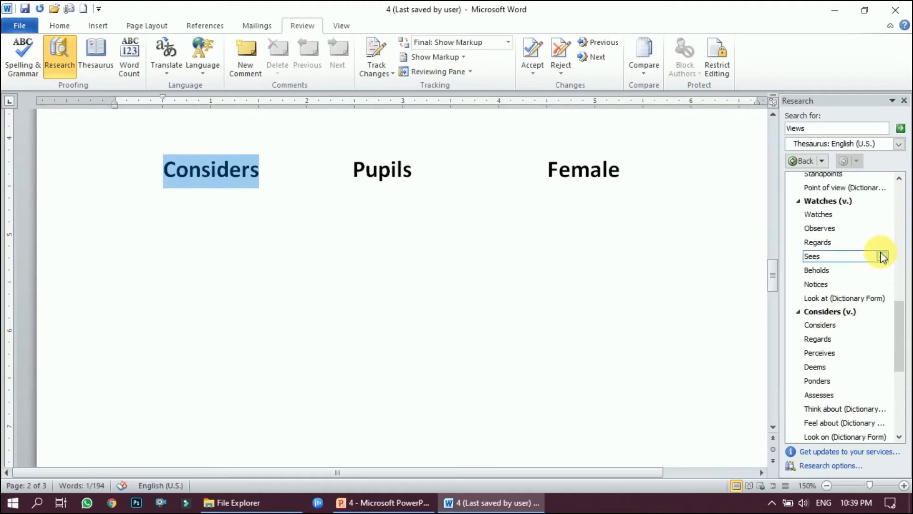
{"action": "left_click", "coordinate": [882, 242]}
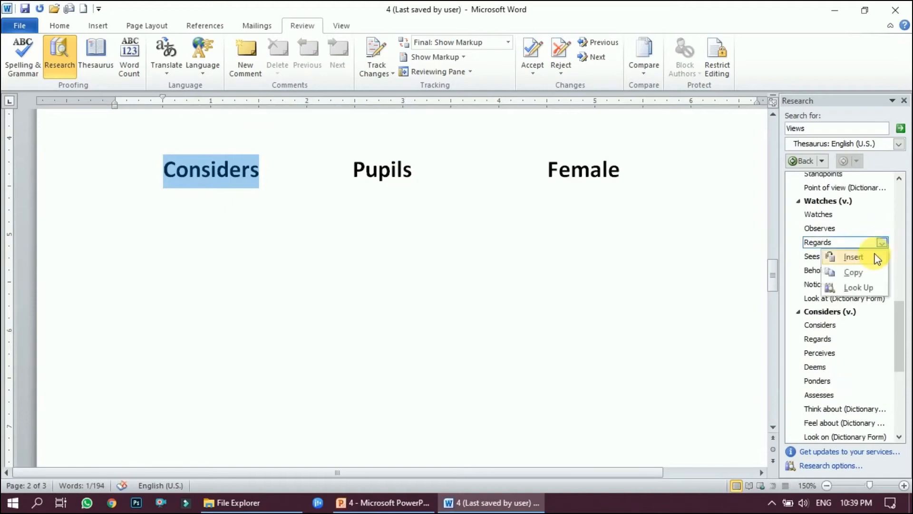
{"action": "left_click", "coordinate": [868, 260]}
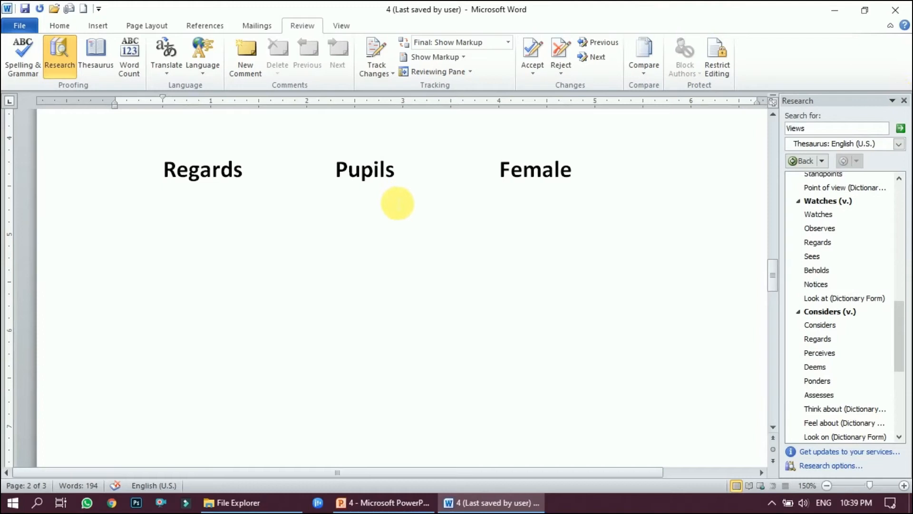
- Copy the word "Pupils" into the thesaurus search in place of "Views" and look it up
{"action": "left_click_drag", "start_coordinate": [403, 176], "coordinate": [343, 180]}
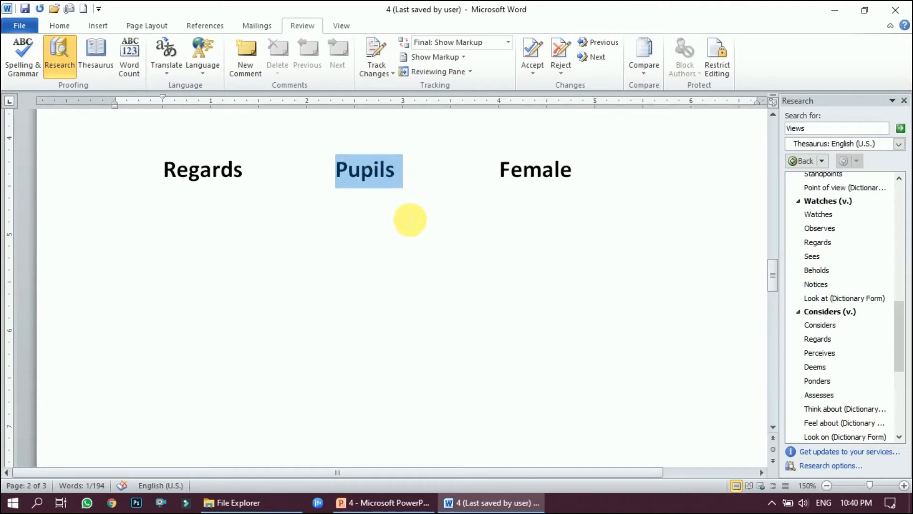
{"action": "key", "text": "ctrl+c"}
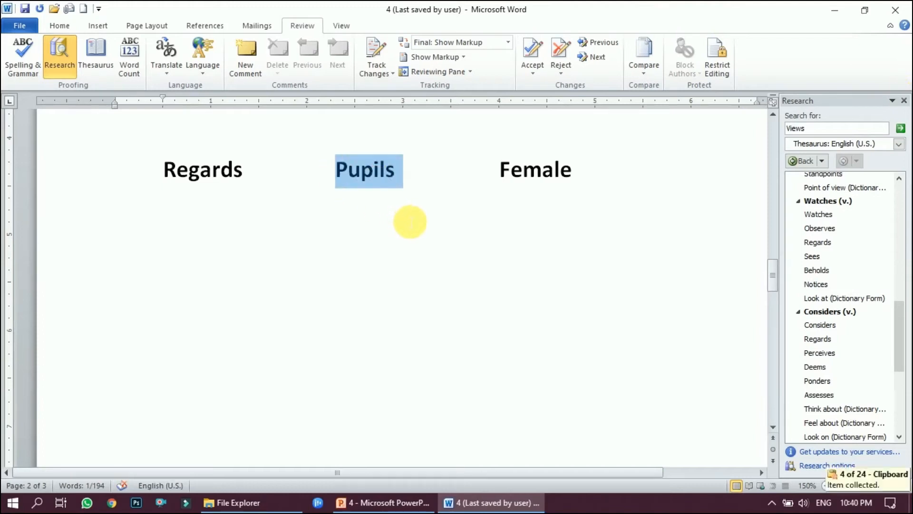
{"action": "left_click", "coordinate": [808, 127]}
{"action": "left_click_drag", "start_coordinate": [809, 128], "coordinate": [777, 127]}
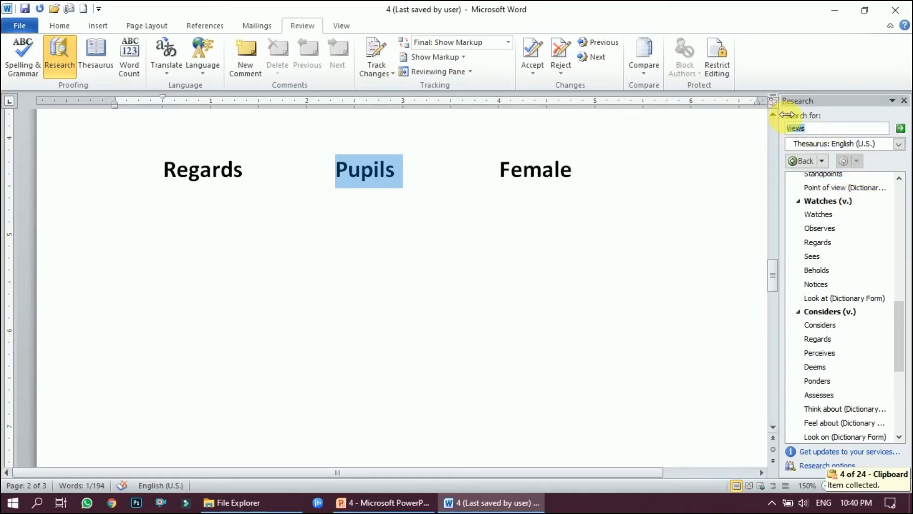
{"action": "key", "text": "ctrl+v"}
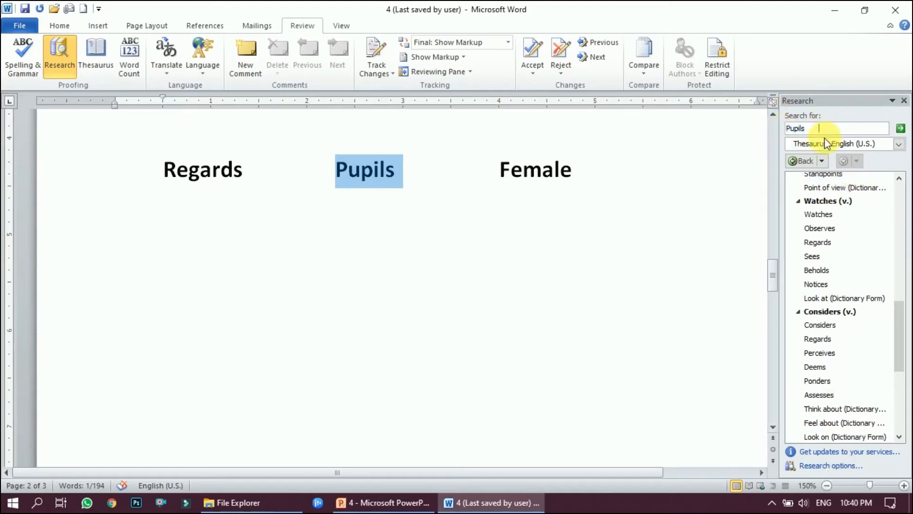
{"action": "left_click", "coordinate": [900, 130]}
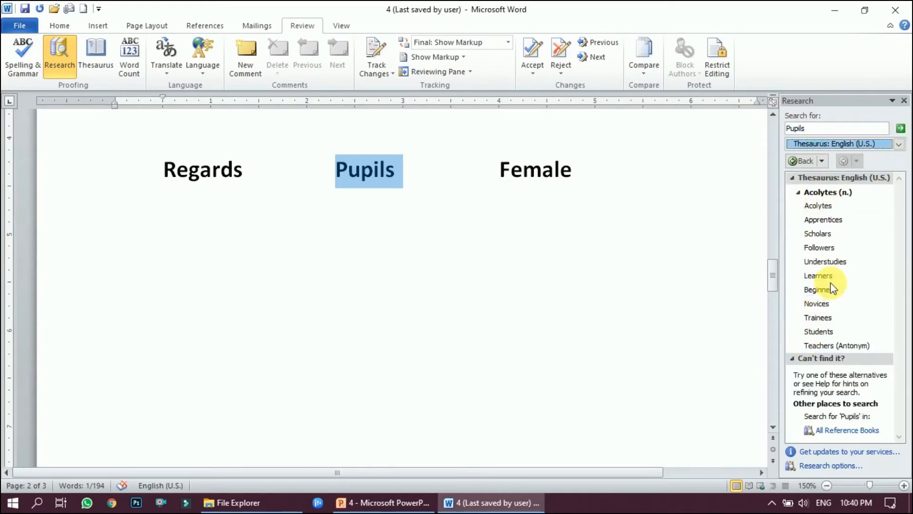
- Replace the word "Pupils" by inserting the synonym "Trainees" from the thesaurus results
{"action": "mouse_move", "coordinate": [840, 304]}
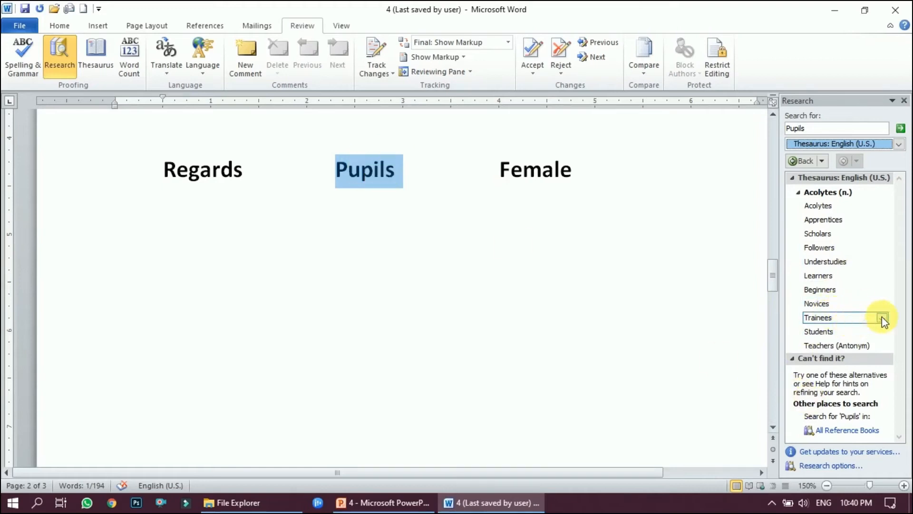
{"action": "left_click", "coordinate": [882, 317]}
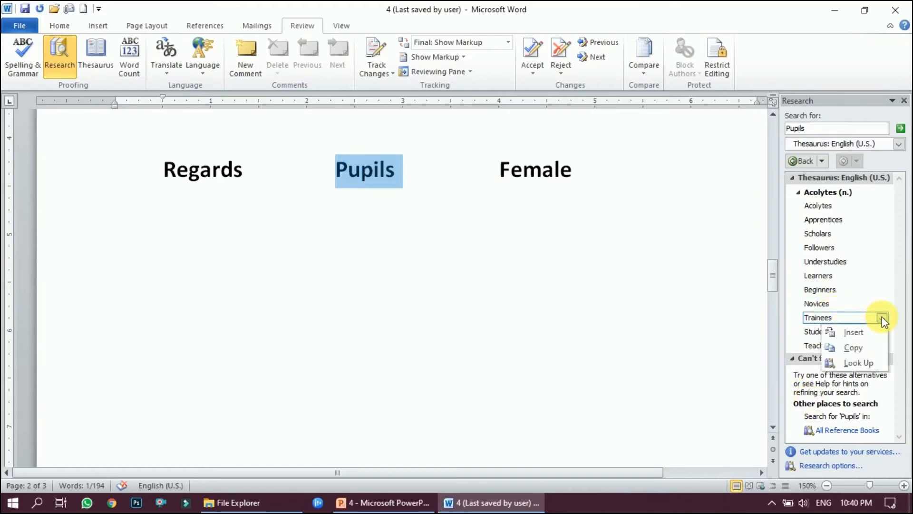
{"action": "left_click", "coordinate": [858, 333]}
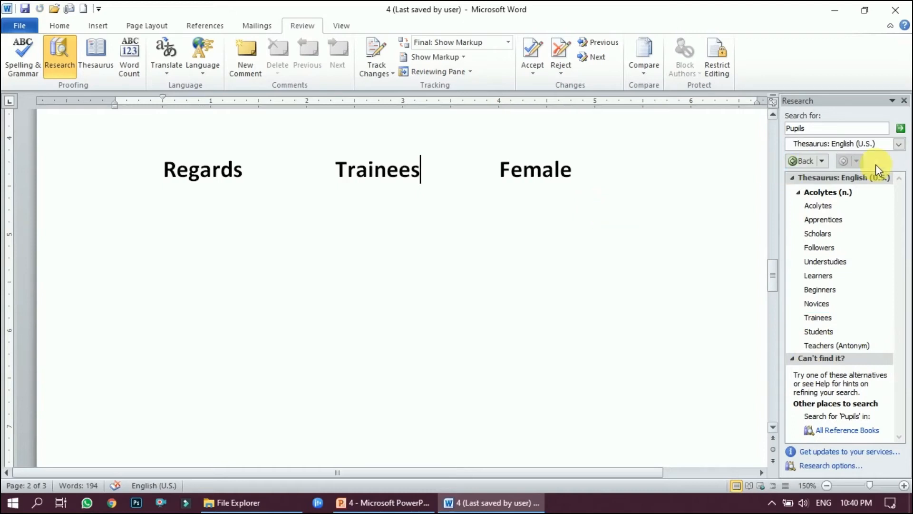
{"action": "left_click", "coordinate": [823, 161]}
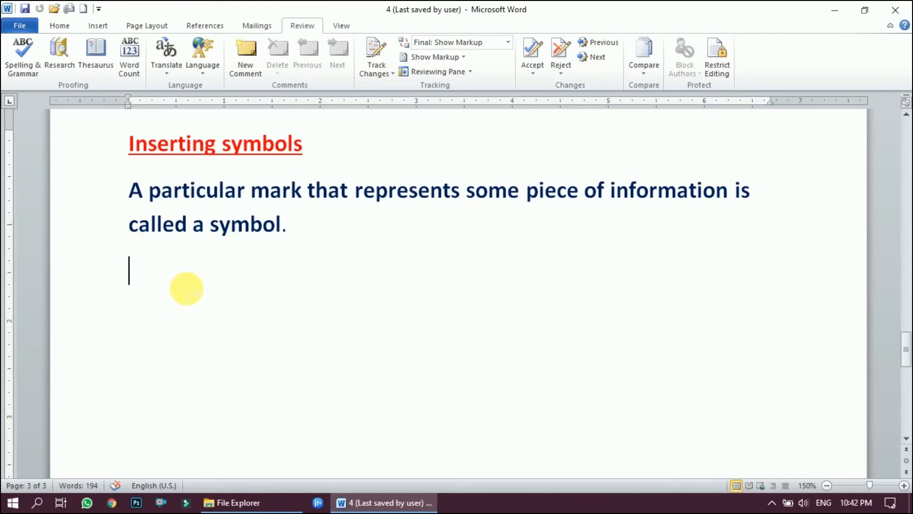
- Insert the N-Ary Product symbol (∏) from the recently used symbols on the empty line below the symbol definition
{"action": "left_click", "coordinate": [98, 24]}
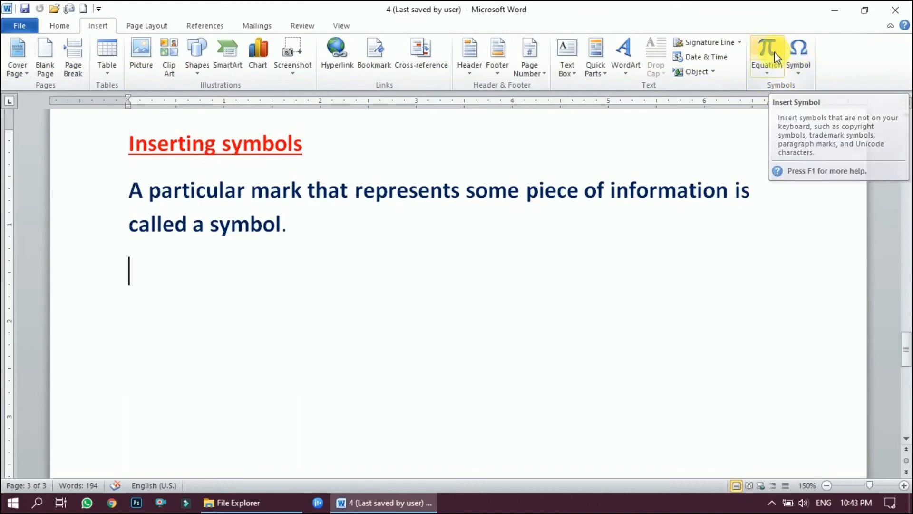
{"action": "left_click", "coordinate": [801, 78]}
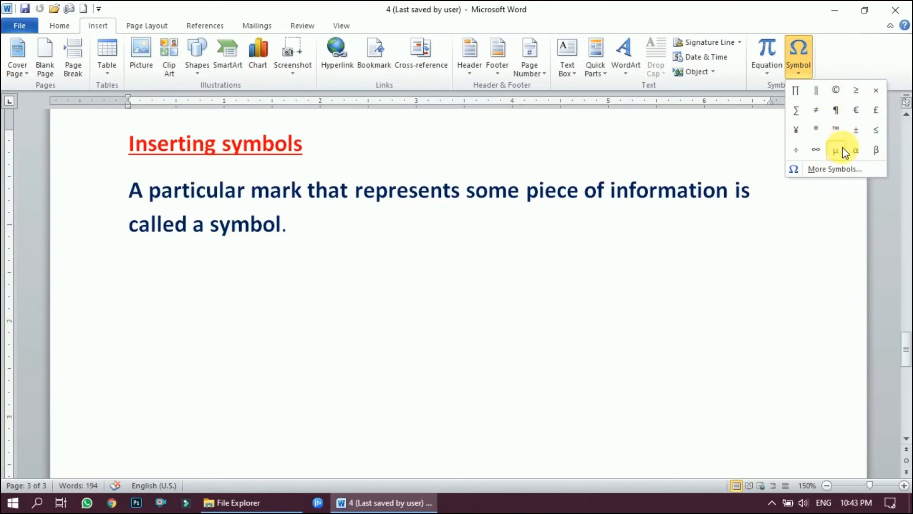
{"action": "left_click", "coordinate": [837, 172]}
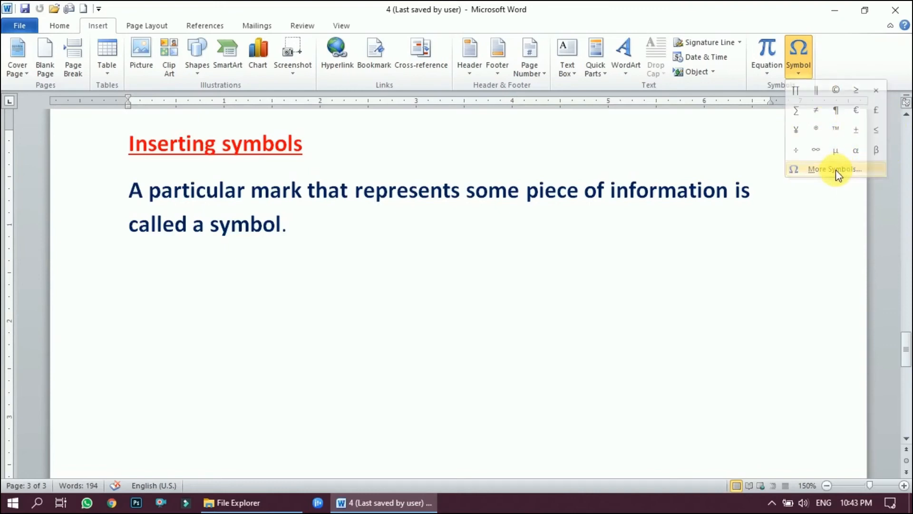
{"action": "left_click_drag", "start_coordinate": [652, 104], "coordinate": [717, 67]}
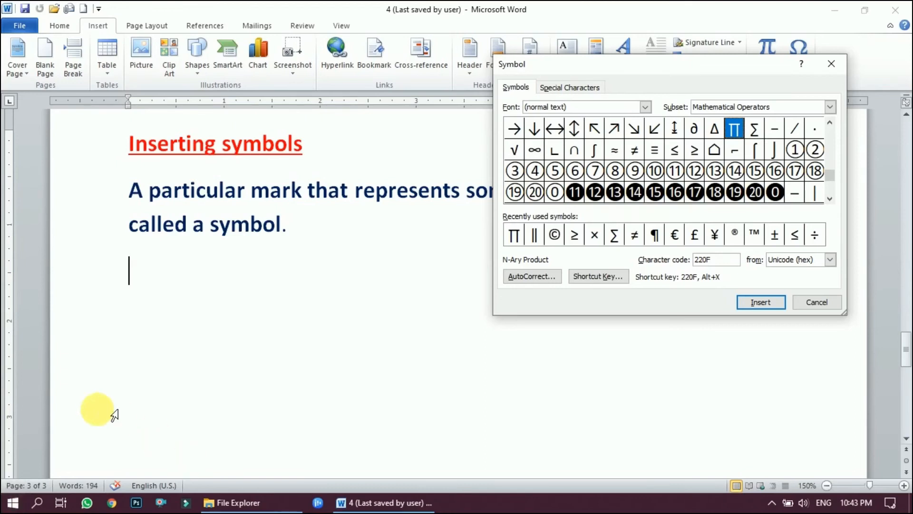
{"action": "left_click", "coordinate": [516, 235]}
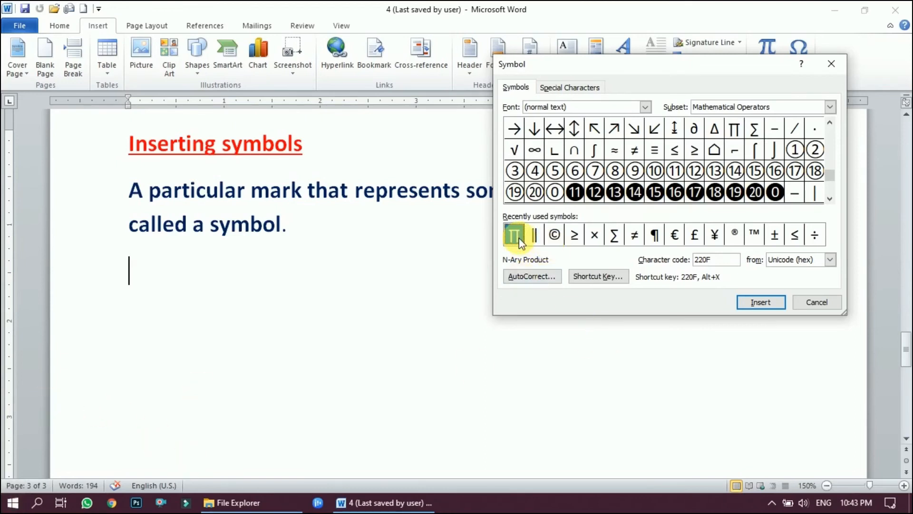
{"action": "left_click", "coordinate": [761, 303]}
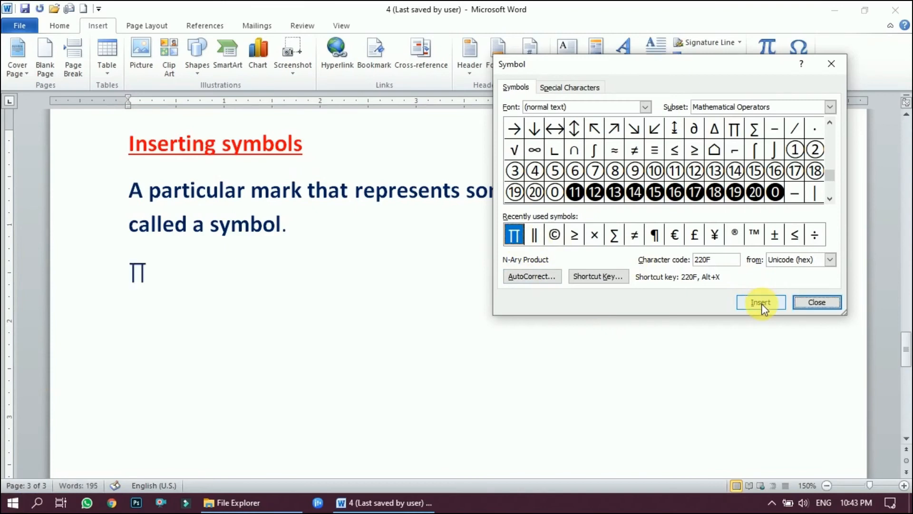
{"action": "left_click", "coordinate": [819, 302]}
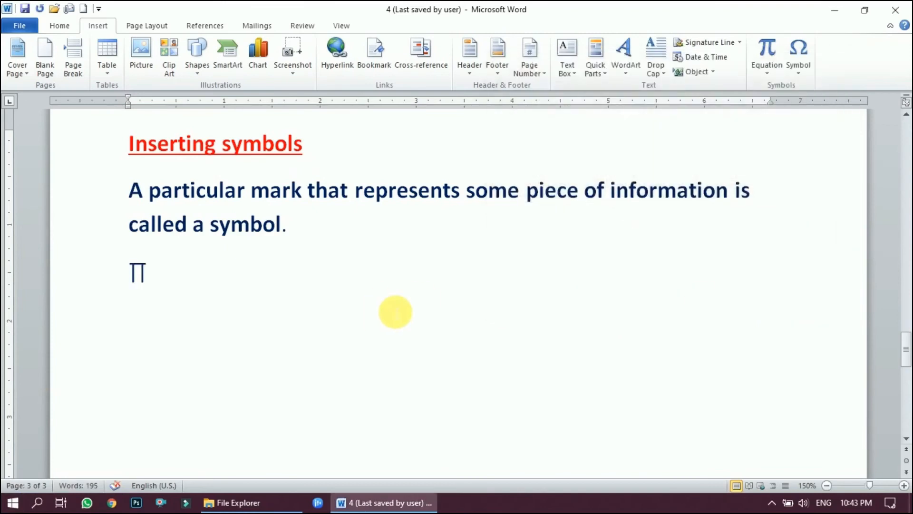
- Delete the N-Ary Product symbol (∏) below the symbol definition and open the full symbol selection dialog
{"action": "key", "text": "BackSpace"}
{"action": "left_click", "coordinate": [59, 25]}
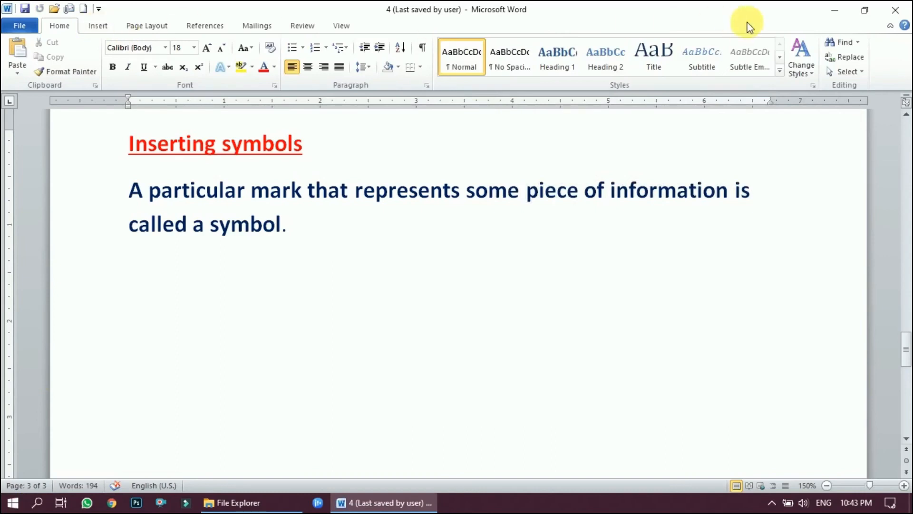
{"action": "left_click", "coordinate": [97, 25]}
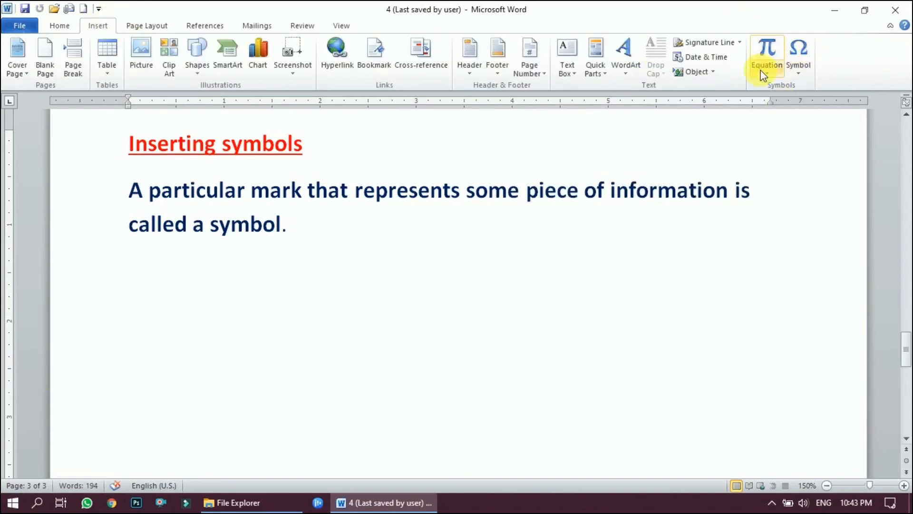
{"action": "left_click", "coordinate": [800, 71]}
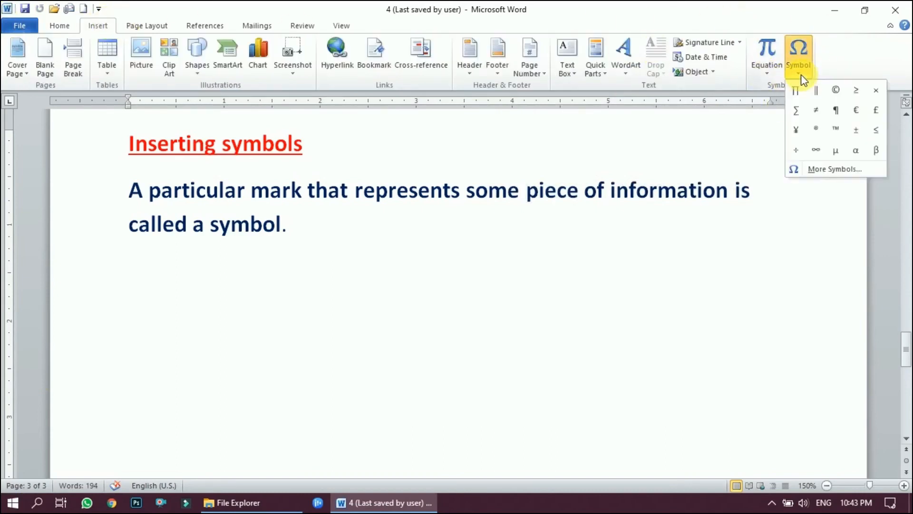
{"action": "left_click", "coordinate": [832, 170]}
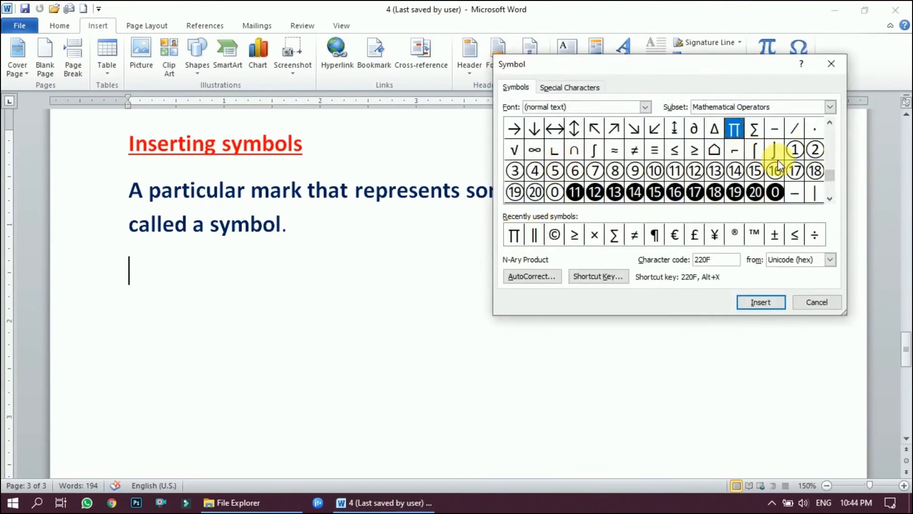
- Insert the rupee sign (₹, character code 20B9) from the Currency Symbols subset and close the symbol dialog
{"action": "left_click", "coordinate": [831, 108]}
{"action": "scroll", "coordinate": [728, 162], "scroll_direction": "up", "scroll_amount": 3}
{"action": "scroll", "coordinate": [728, 140], "scroll_direction": "up", "scroll_amount": 3}
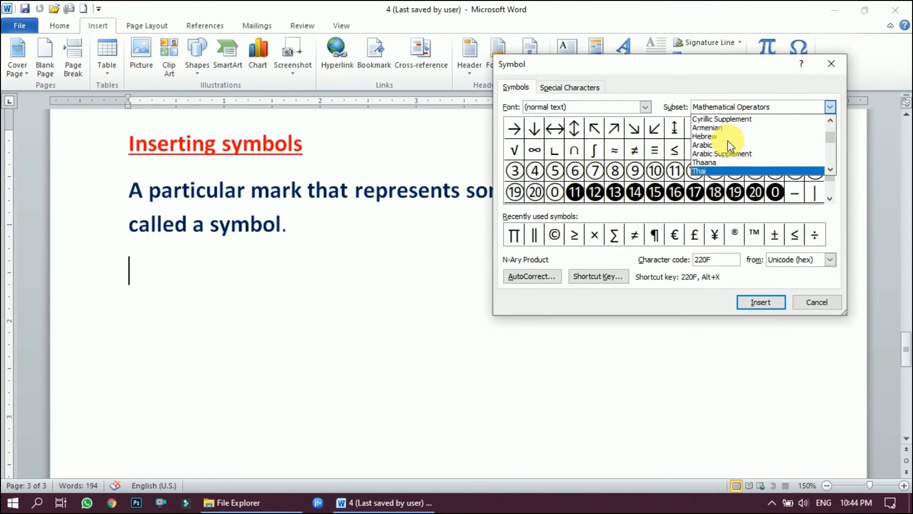
{"action": "scroll", "coordinate": [728, 139], "scroll_direction": "down", "scroll_amount": 1}
{"action": "scroll", "coordinate": [728, 139], "scroll_direction": "down", "scroll_amount": 1}
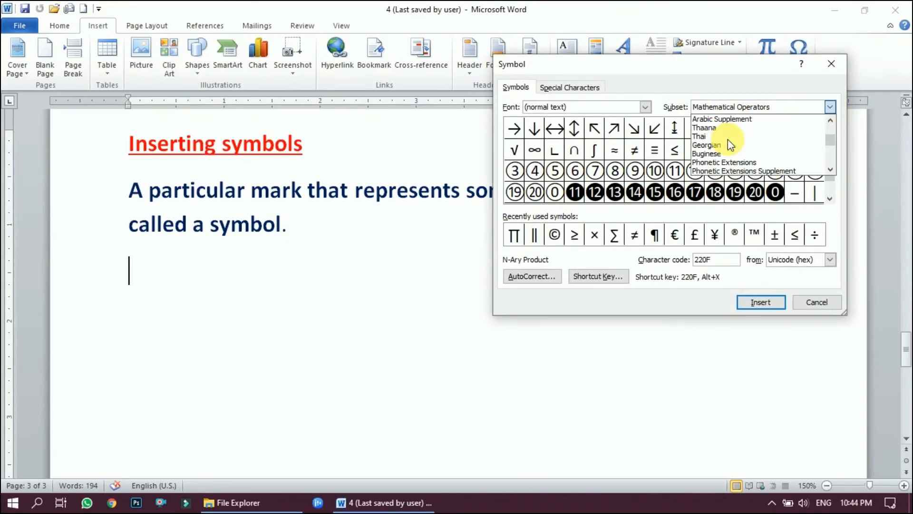
{"action": "scroll", "coordinate": [728, 138], "scroll_direction": "down", "scroll_amount": 4}
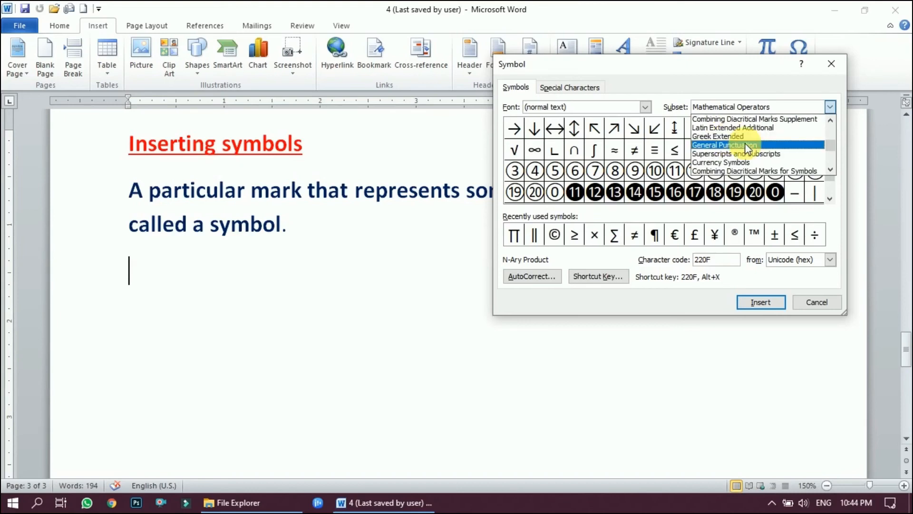
{"action": "left_click", "coordinate": [748, 161]}
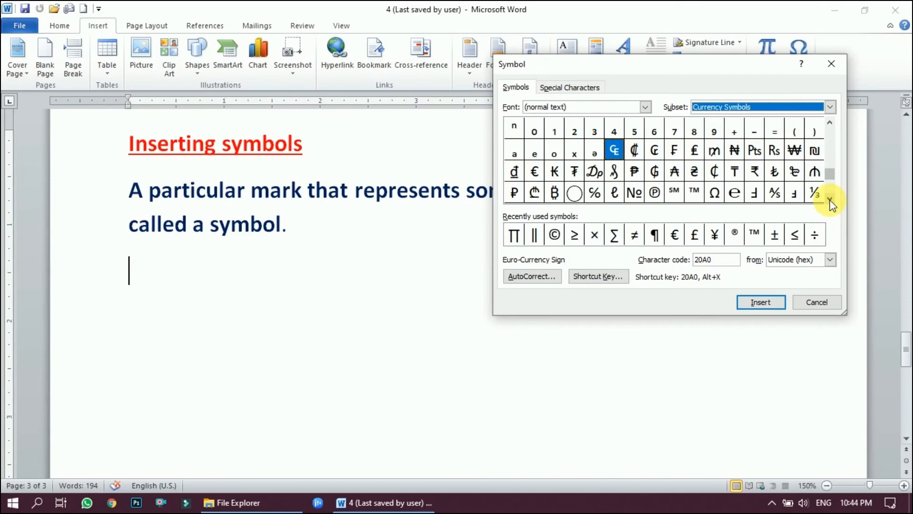
{"action": "left_click", "coordinate": [754, 171]}
{"action": "left_click", "coordinate": [768, 303]}
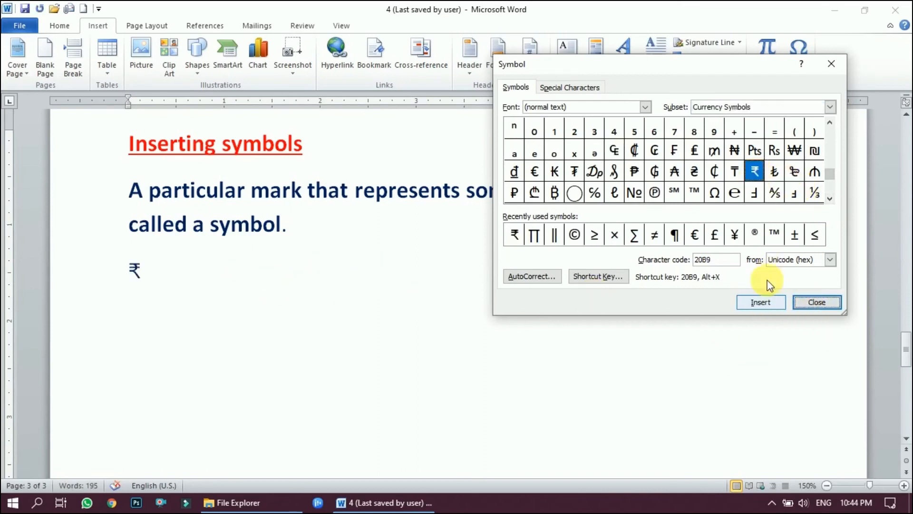
{"action": "left_click", "coordinate": [820, 304]}
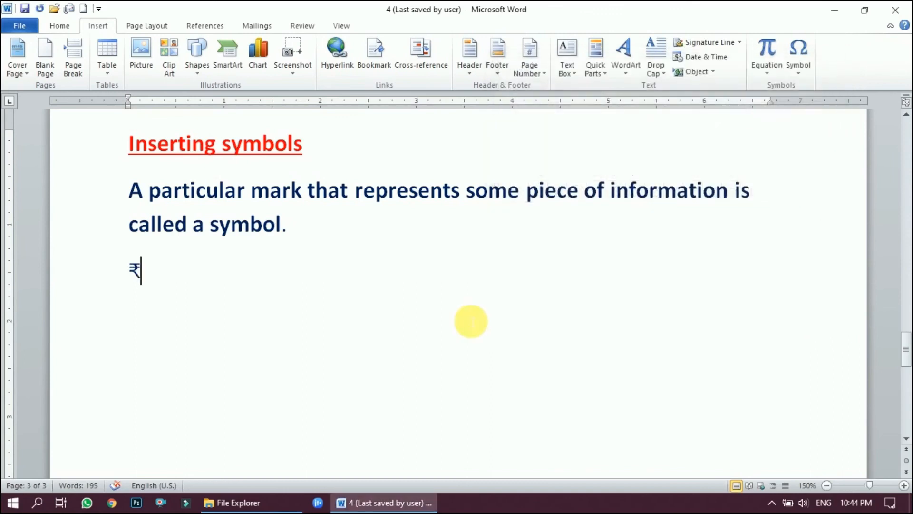
- Enter the amount 50,000 after the rupee sign, separated by a space, and start a new line
{"action": "type", "text": "50"}
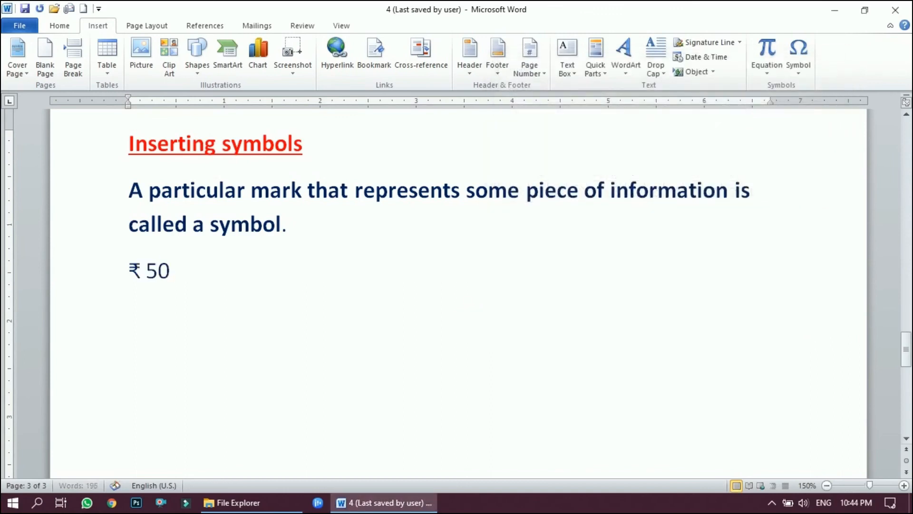
{"action": "type", "text": ",0000"}
{"action": "key", "text": "BackSpace"}
{"action": "key", "text": "Return"}
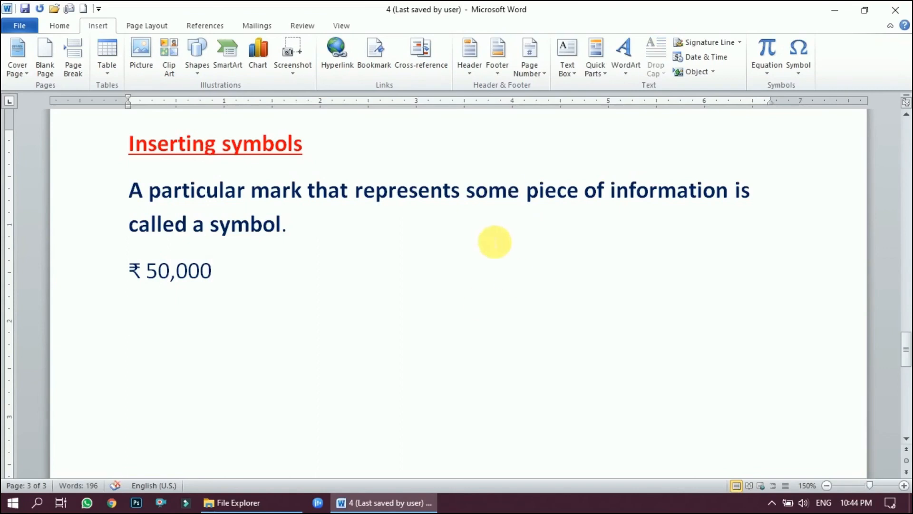
- Write "Cone surface area =" on the line below the rupee amount
{"action": "type", "text": "cone sur"}
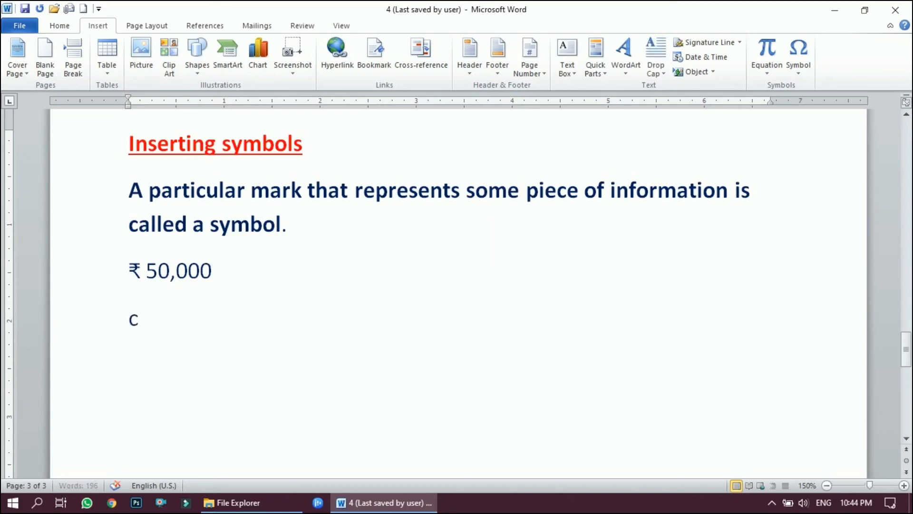
{"action": "type", "text": "fa"}
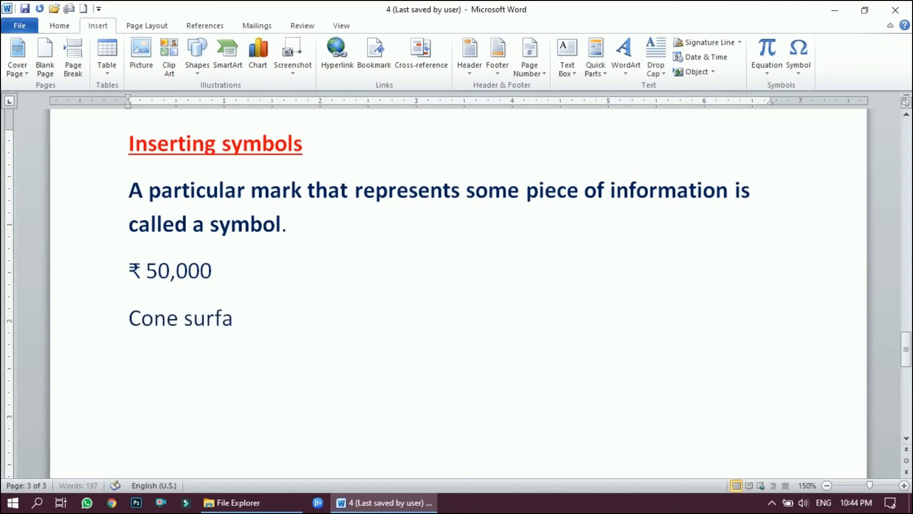
{"action": "type", "text": "ce area f"}
{"action": "key", "text": "BackSpace"}
{"action": "type", "text": "="}
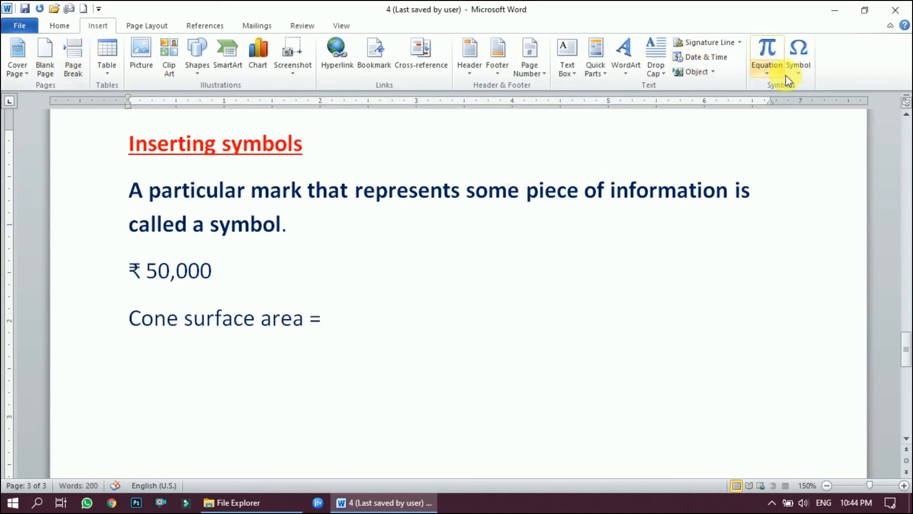
- Complete the cone surface area formula with the recently used ∏ symbol followed by "r (l+r)"
{"action": "left_click", "coordinate": [799, 57]}
{"action": "left_click", "coordinate": [819, 90]}
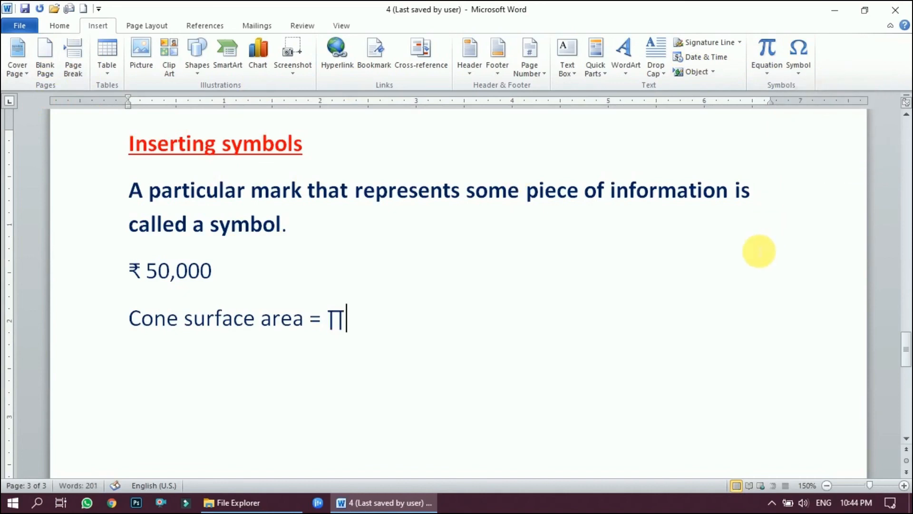
{"action": "type", "text": "r"}
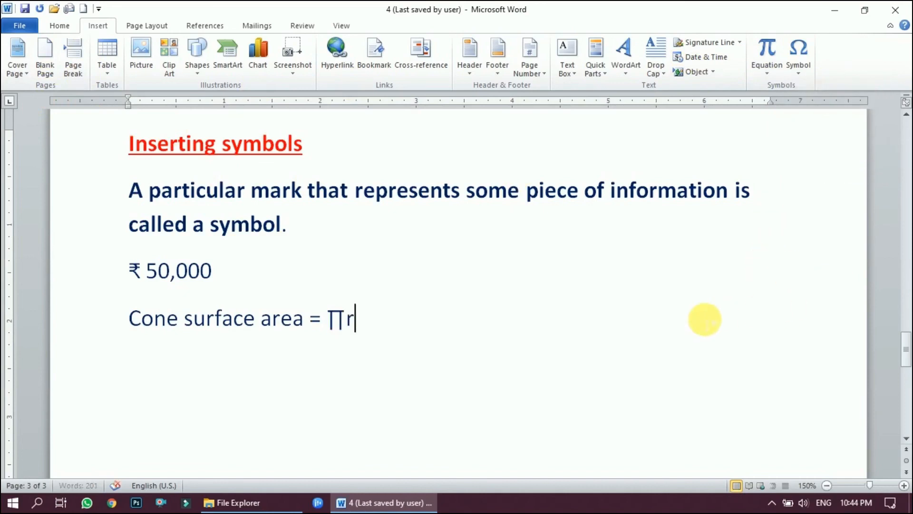
{"action": "type", "text": "(l"}
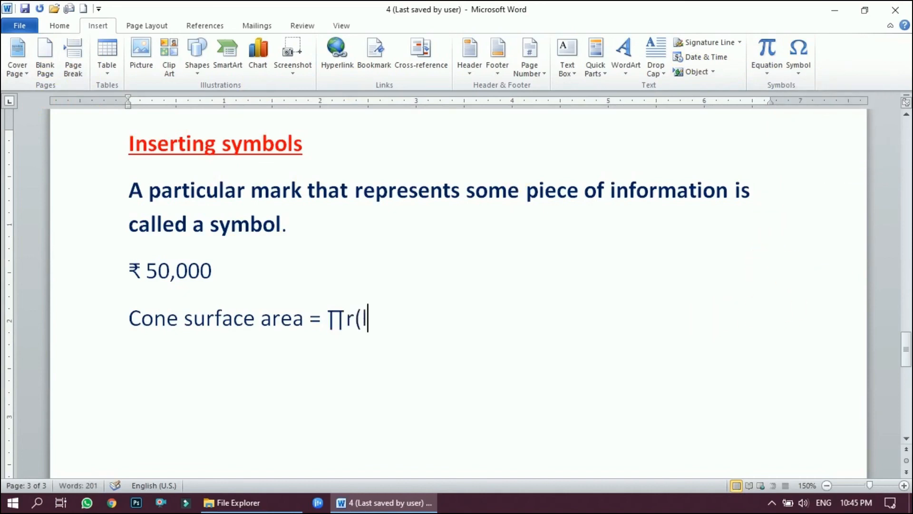
{"action": "type", "text": "+r)"}
- Ignore the spelling error flagged on "l+r" in the cone formula
{"action": "right_click", "coordinate": [374, 328]}
{"action": "key", "text": "Escape"}
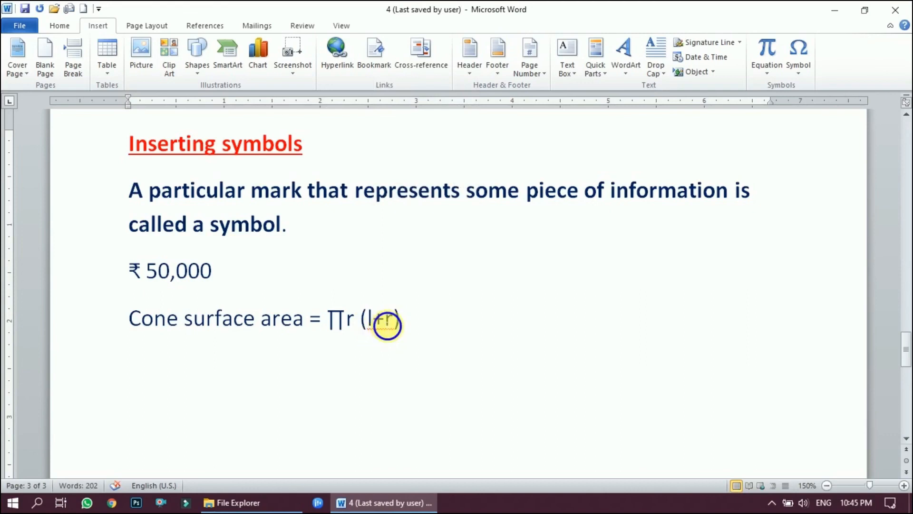
{"action": "right_click", "coordinate": [383, 325]}
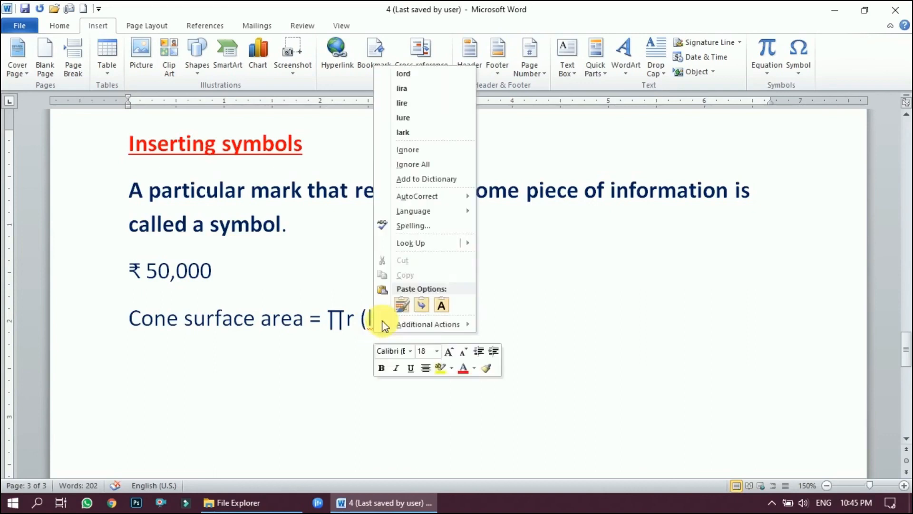
{"action": "left_click", "coordinate": [409, 149]}
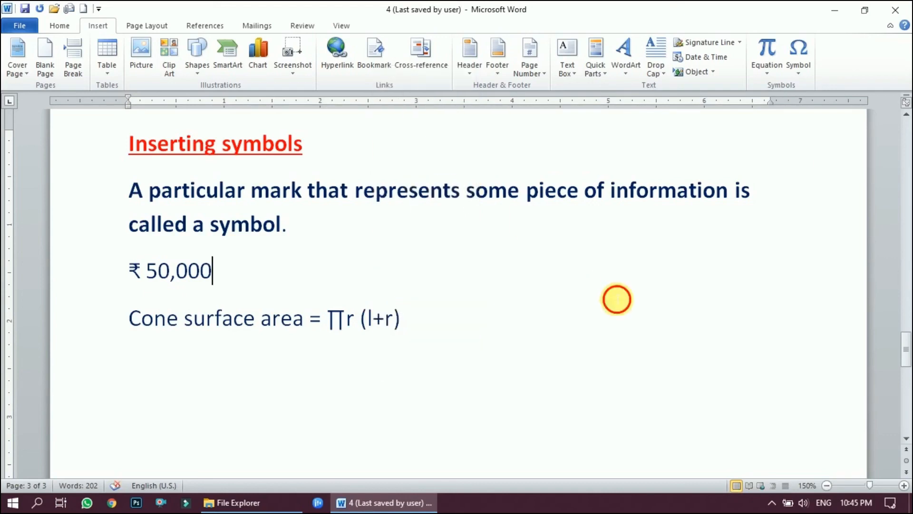
- Add a new line below the cone formula reading "Sphere =4 ∏r", taking ∏ from the recently used symbols
{"action": "key", "text": "Return"}
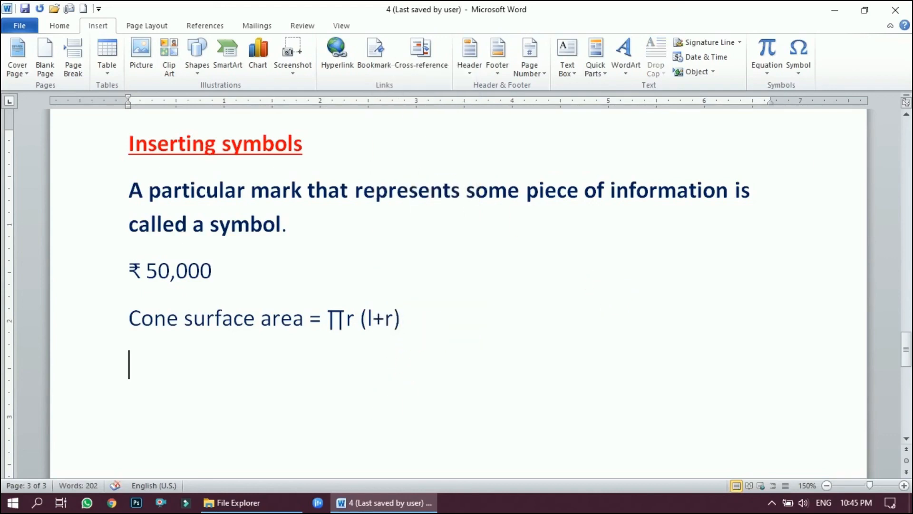
{"action": "type", "text": "sphere"}
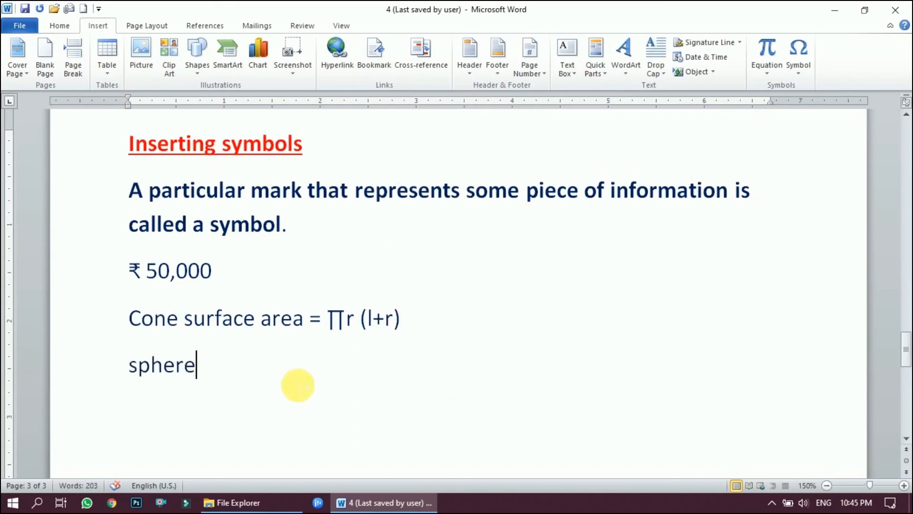
{"action": "type", "text": " =4"}
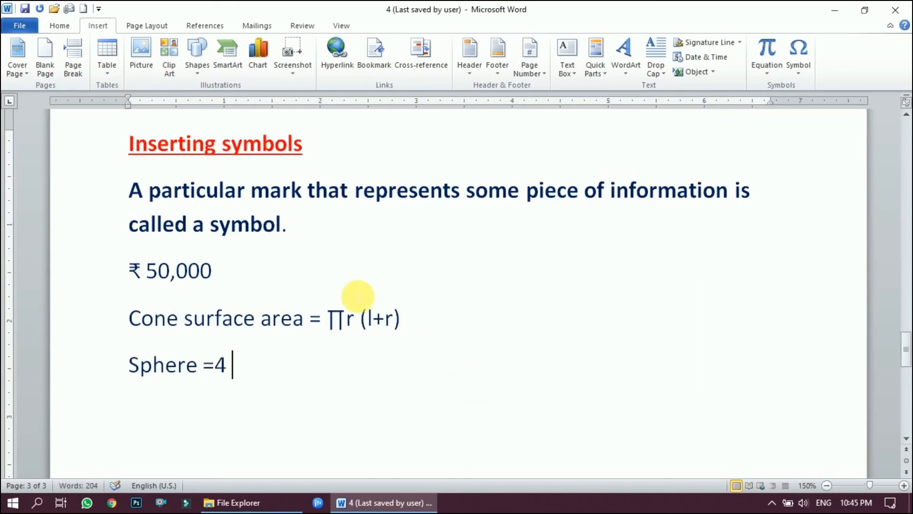
{"action": "left_click", "coordinate": [797, 71]}
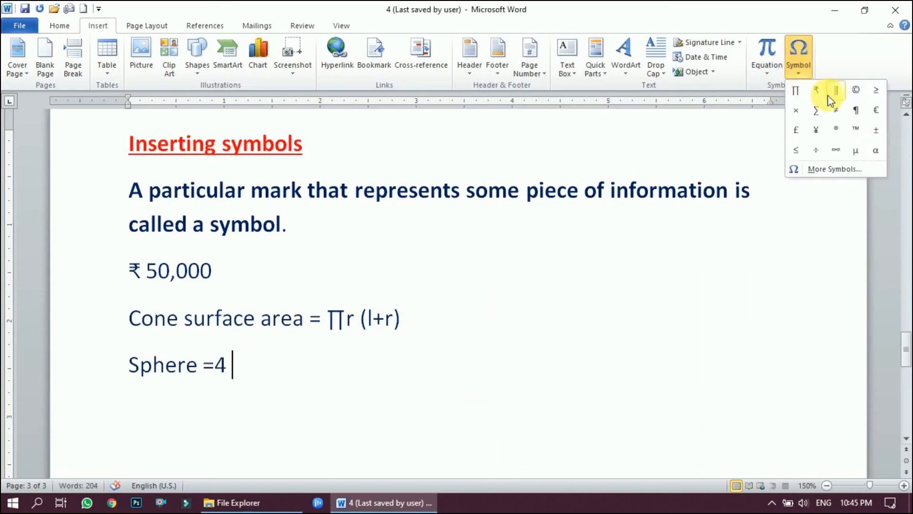
{"action": "left_click", "coordinate": [799, 87]}
{"action": "type", "text": "4"}
{"action": "key", "text": "BackSpace"}
{"action": "type", "text": "r"}
- Add a superscript 2 after the r in the sphere formula and end it with a normal-text period
{"action": "left_click", "coordinate": [71, 30]}
{"action": "left_click", "coordinate": [199, 69]}
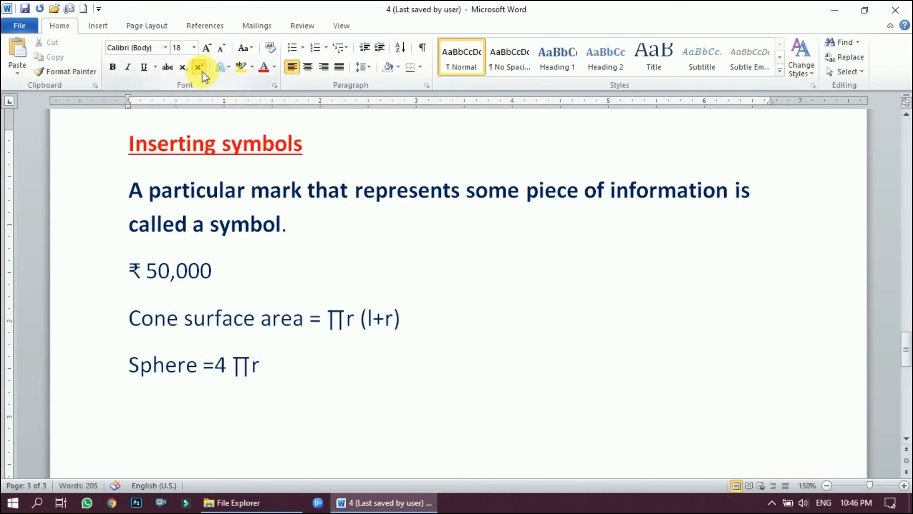
{"action": "type", "text": "2"}
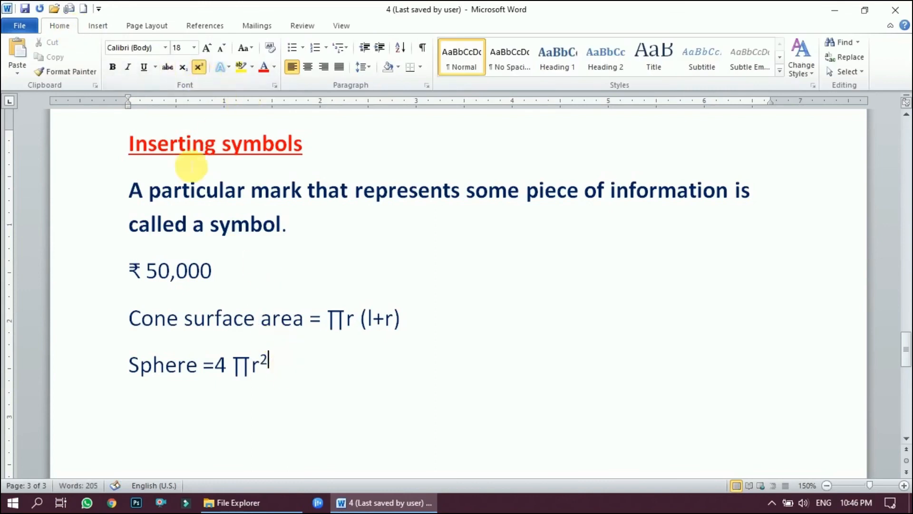
{"action": "left_click", "coordinate": [199, 66]}
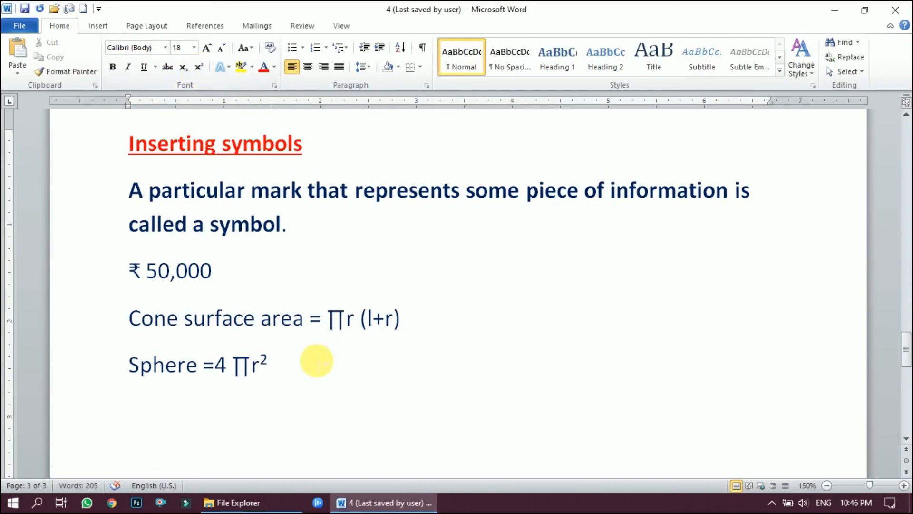
{"action": "type", "text": "."}
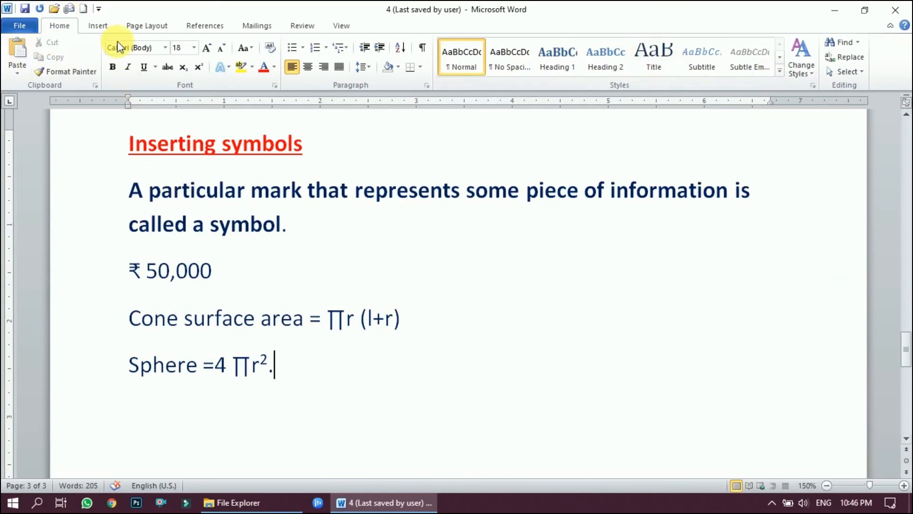
{"action": "left_click", "coordinate": [97, 25]}
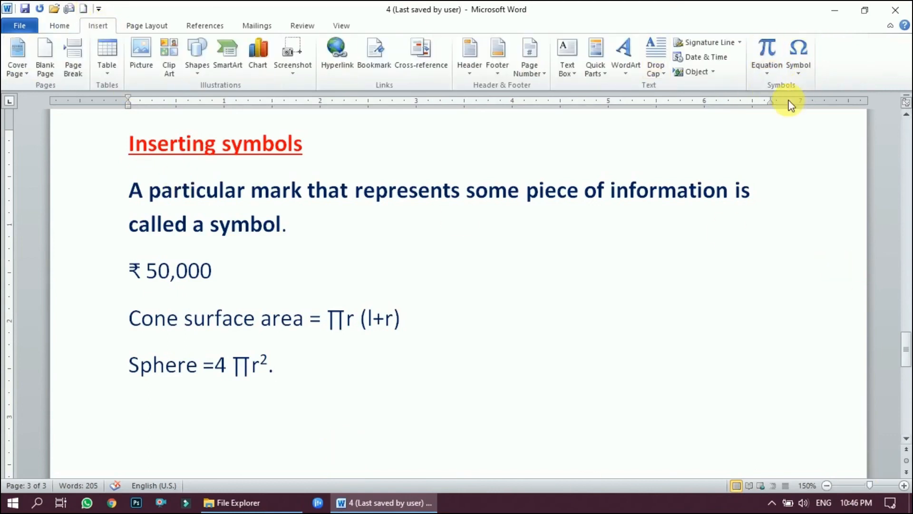